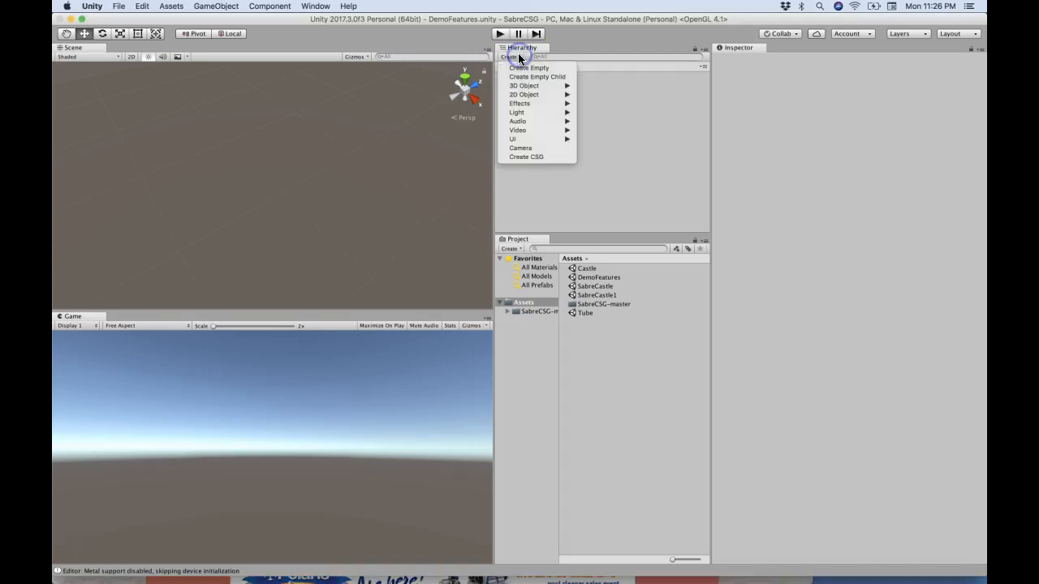
Step: Create a CSG model with its default cube brush and frame the brush in the scene
{"action": "left_click", "coordinate": [525, 155]}
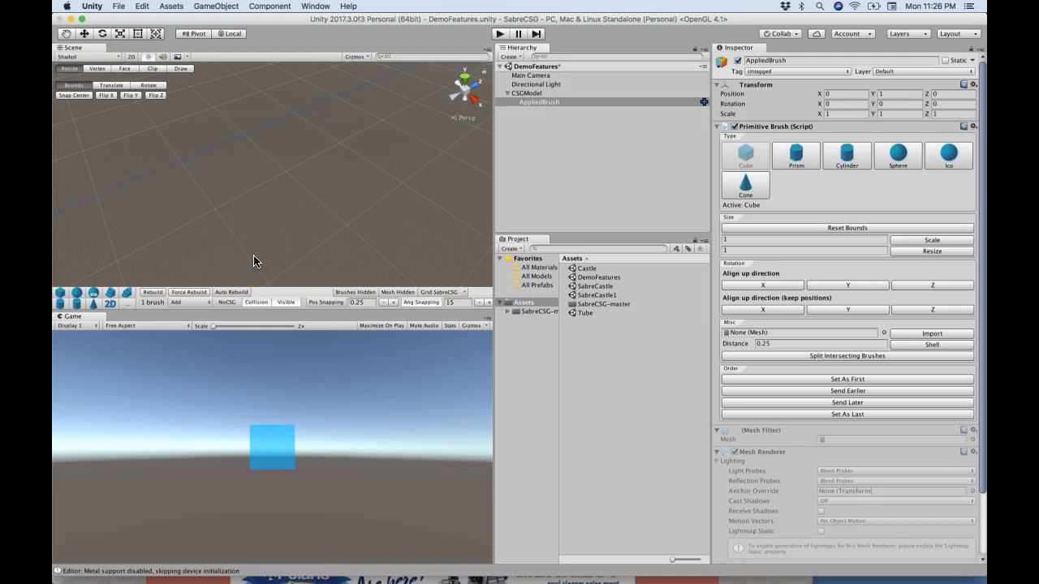
{"action": "key", "text": "f"}
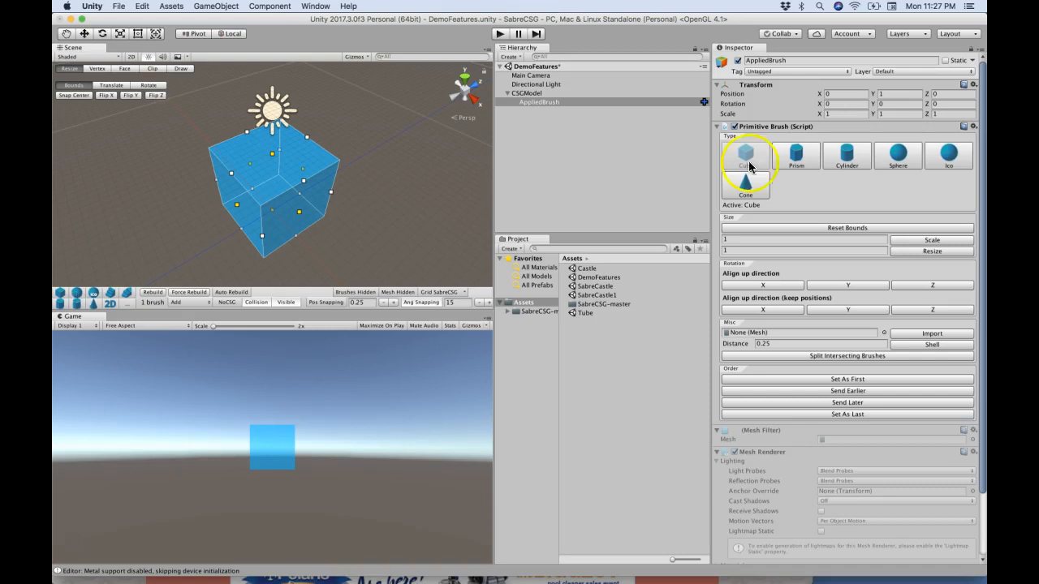
Step: Try the Prism, Cylinder, Sphere, Ico and Cone types on the brush and return it to Cube
{"action": "left_click", "coordinate": [812, 162]}
{"action": "left_click", "coordinate": [848, 159]}
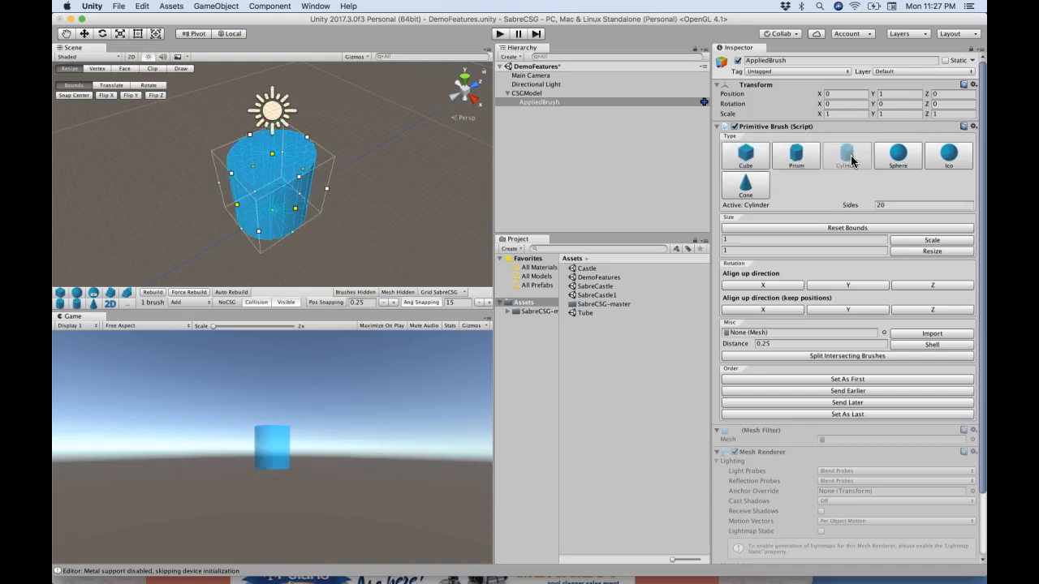
{"action": "left_click", "coordinate": [901, 159]}
{"action": "left_click", "coordinate": [946, 157]}
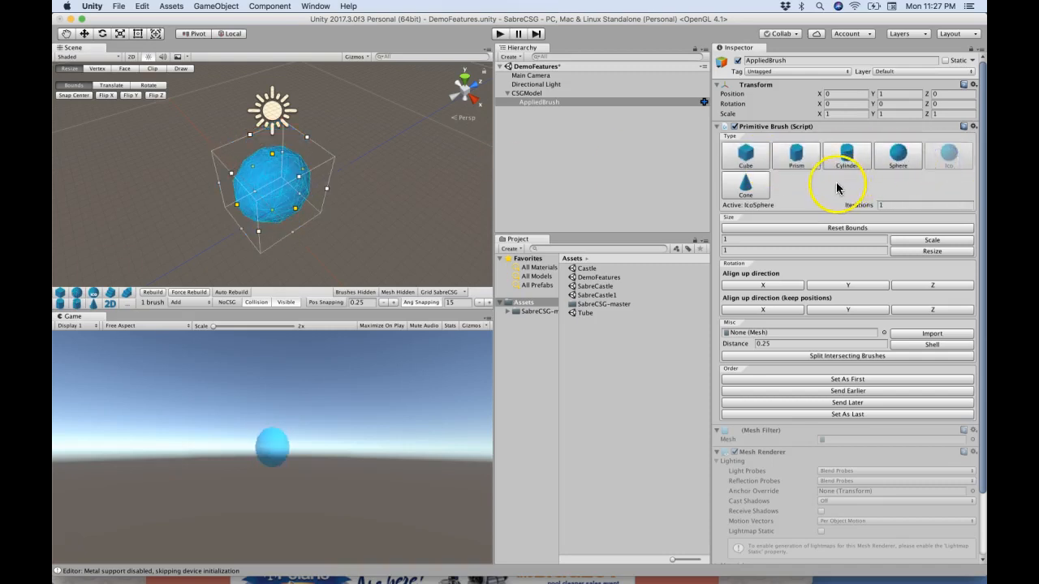
{"action": "left_click", "coordinate": [745, 183]}
{"action": "left_click", "coordinate": [745, 155]}
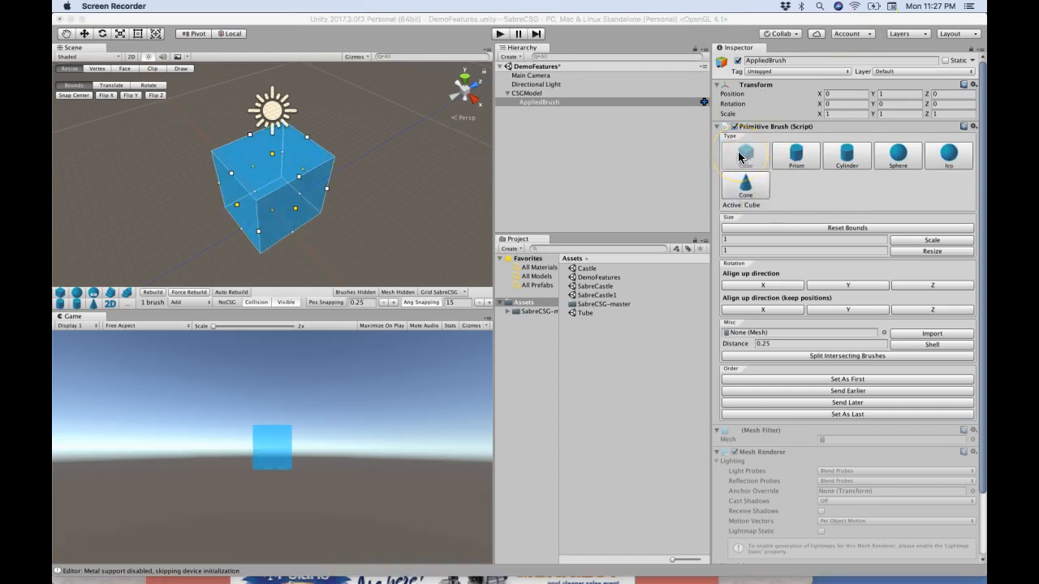
Step: Duplicate the cube brush inside the CSG model
{"action": "left_click", "coordinate": [580, 99]}
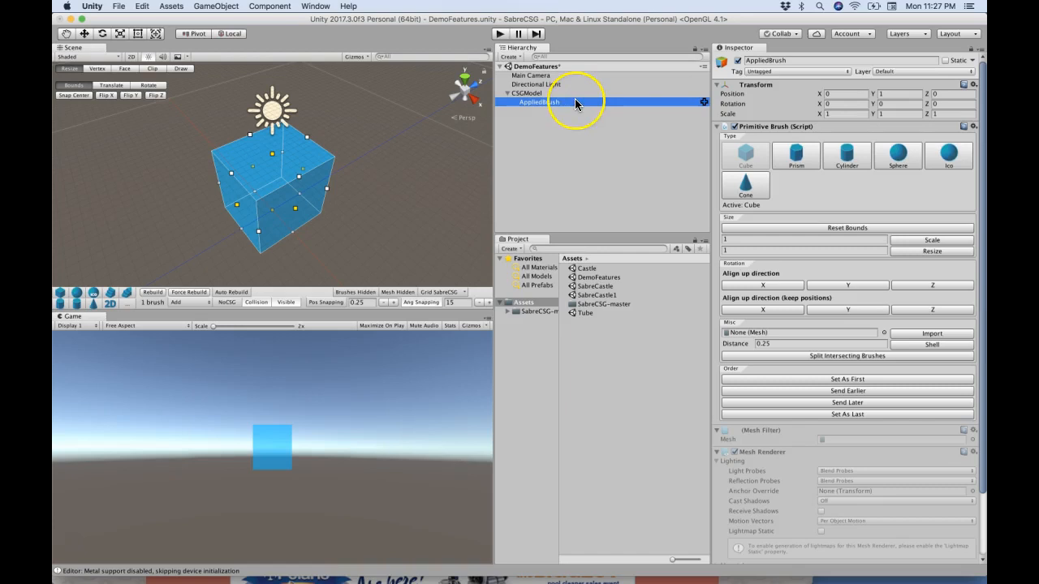
{"action": "key", "text": "super+d"}
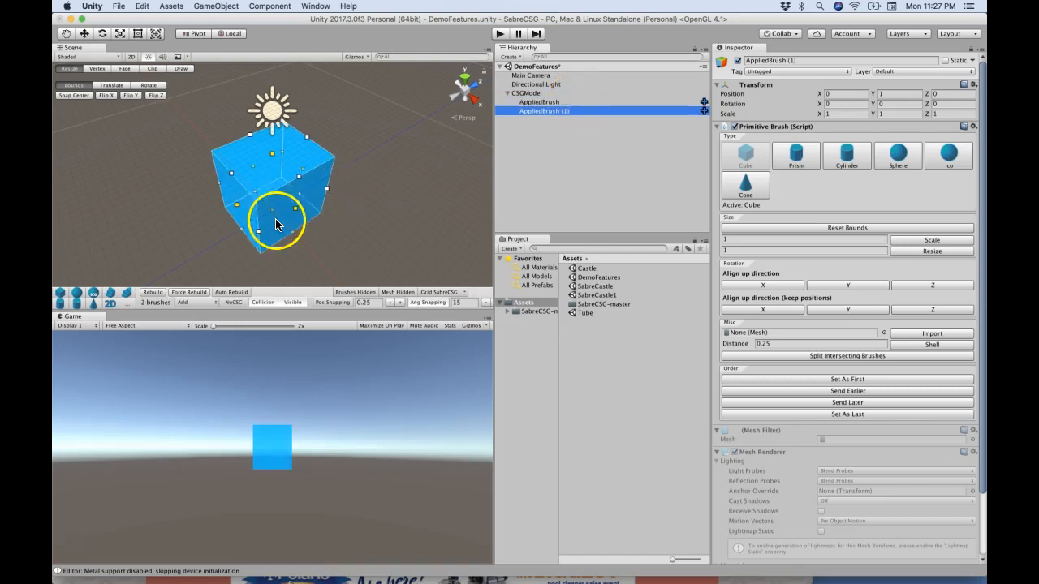
Step: Try raising the duplicated brush without snapping, once in Bounds mode and once in Translate mode, undoing each move
{"action": "left_click_drag", "start_coordinate": [282, 227], "coordinate": [283, 170]}
{"action": "key", "text": "super+z"}
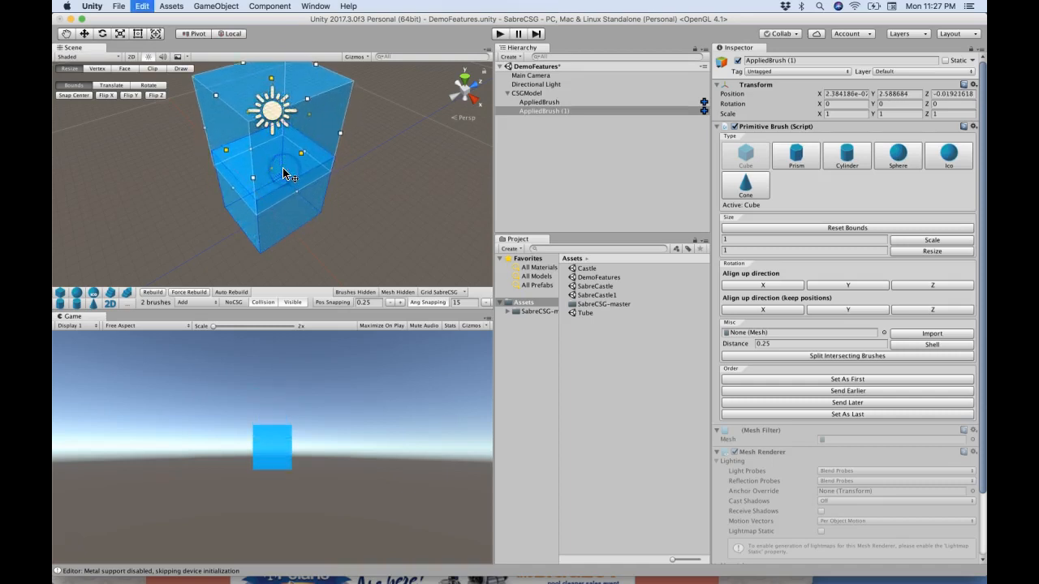
{"action": "left_click", "coordinate": [109, 85]}
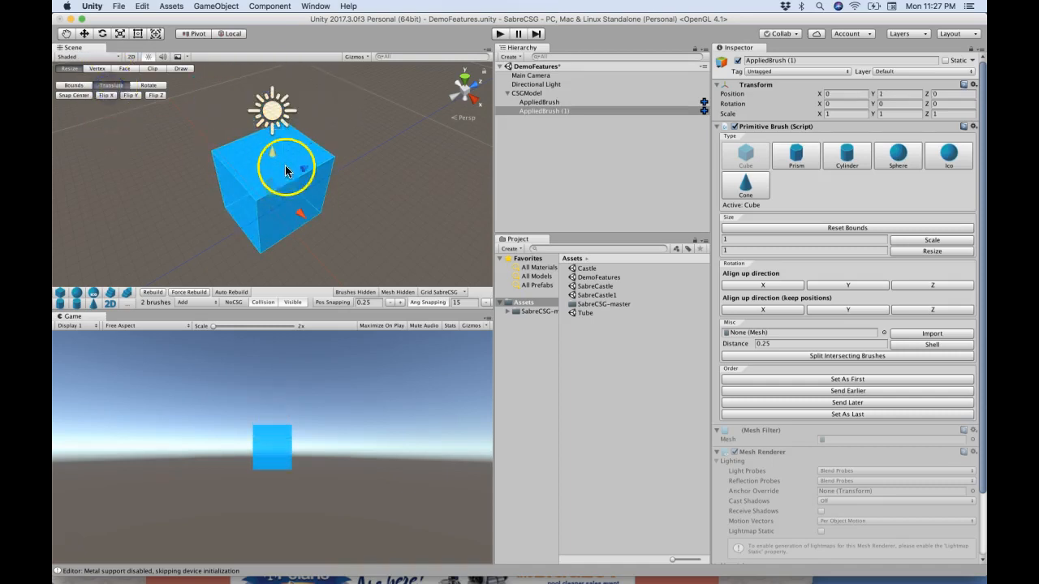
{"action": "left_click_drag", "start_coordinate": [273, 181], "coordinate": [267, 157]}
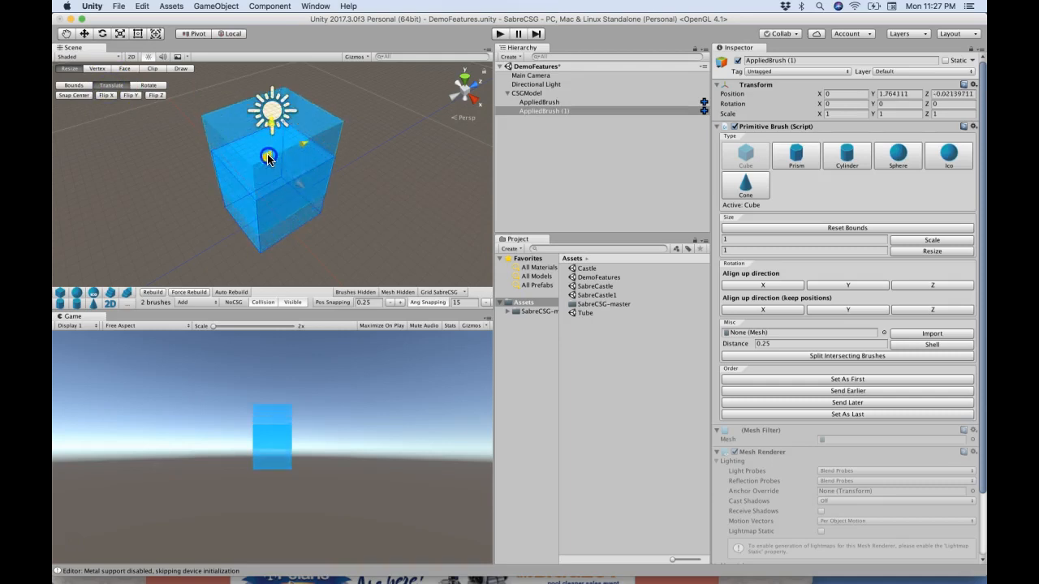
{"action": "key", "text": "super+z"}
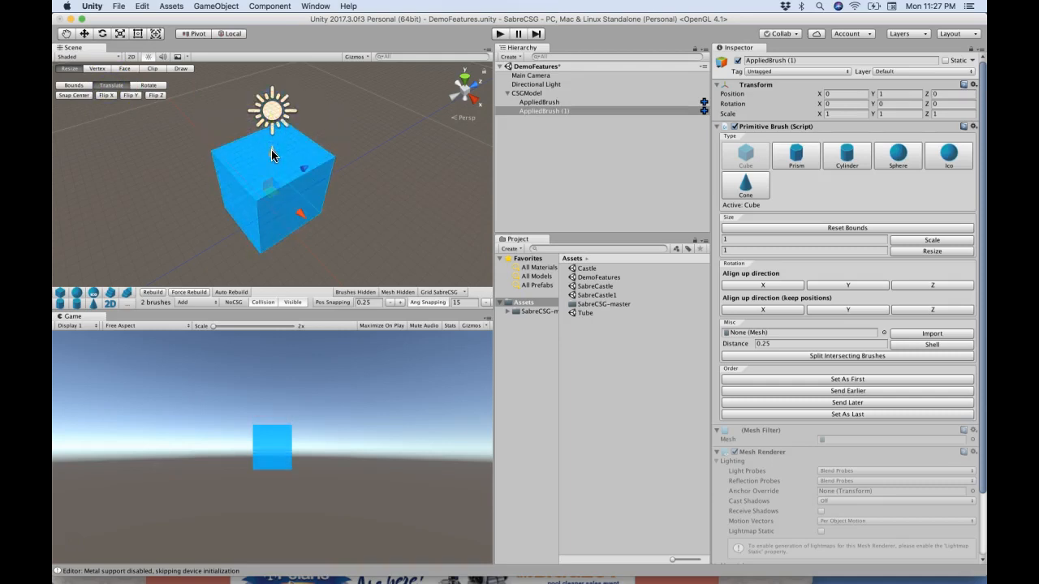
Step: Turn on position snapping at 0.25 and raise the duplicated brush along the vertical axis to Y 2.25
{"action": "left_click", "coordinate": [325, 302]}
{"action": "mouse_move", "coordinate": [273, 150]}
{"action": "left_mouse_down"}
{"action": "mouse_move", "coordinate": [275, 109]}
{"action": "mouse_move", "coordinate": [276, 134]}
{"action": "mouse_move", "coordinate": [276, 121]}
{"action": "left_mouse_up"}
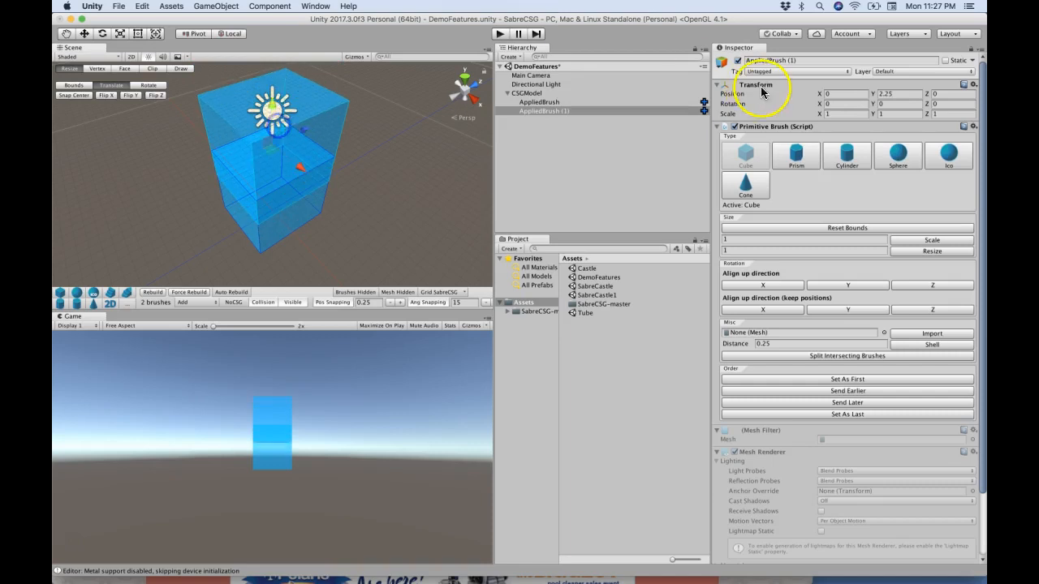
Step: Change the raised brush to a Sphere and subtract it from the cube by rebuilding the CSG model
{"action": "left_click", "coordinate": [898, 155]}
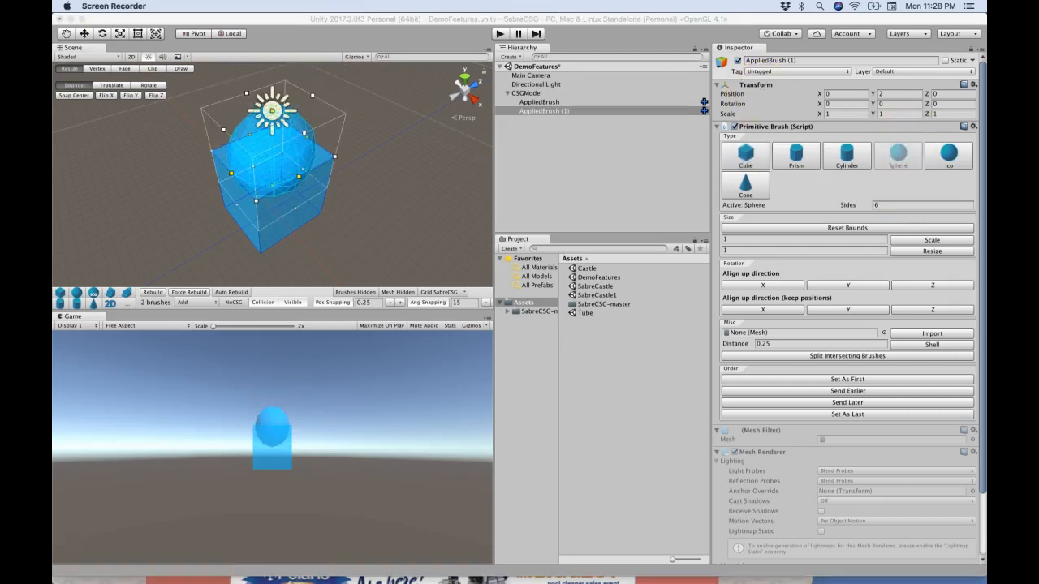
{"action": "left_click", "coordinate": [190, 303]}
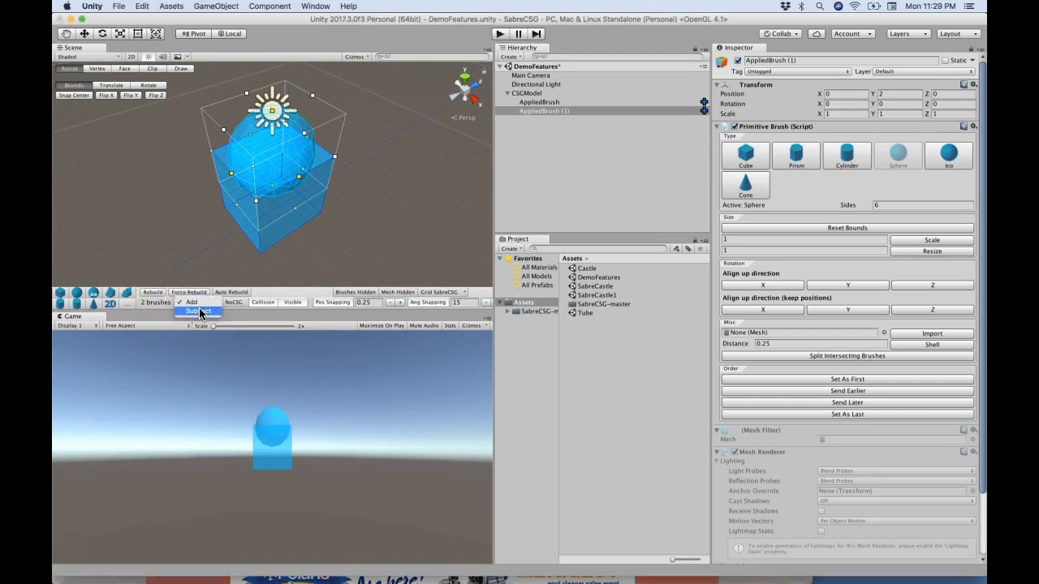
{"action": "left_click", "coordinate": [199, 310]}
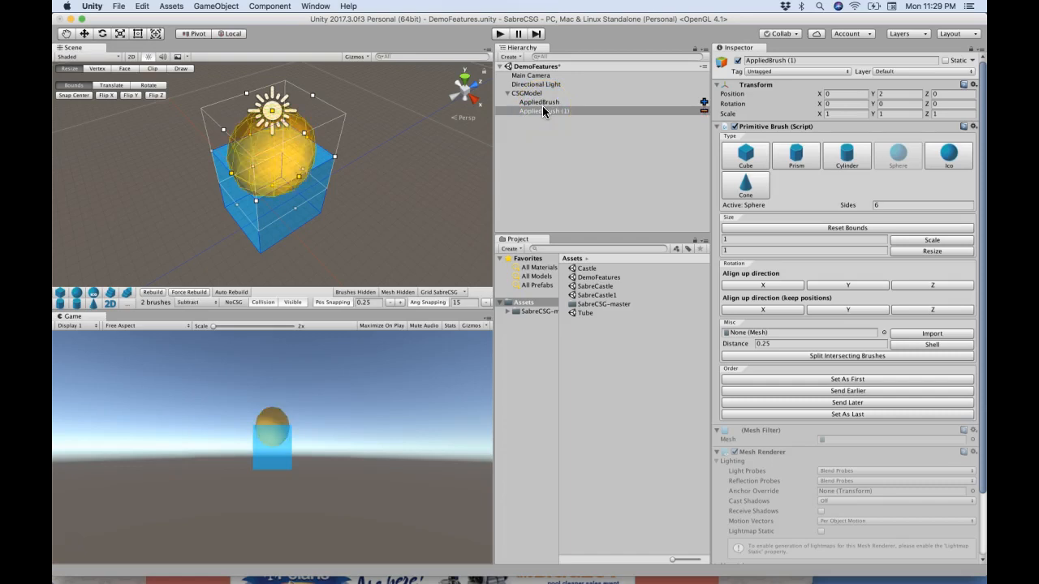
{"action": "left_click", "coordinate": [153, 292]}
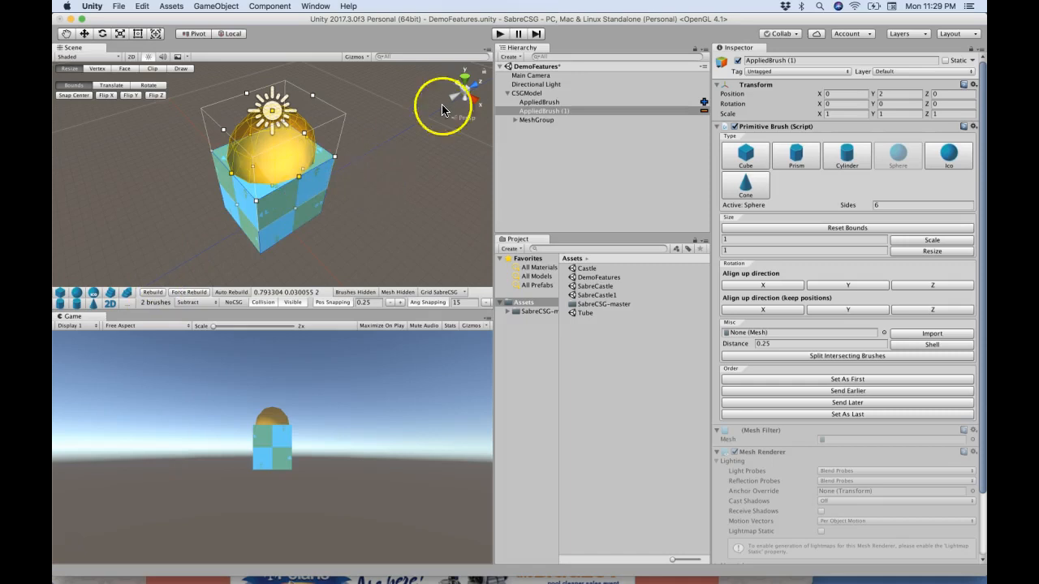
Step: Run the scene, examine the cavity the sphere carves into the cube from several angles, and stop the run
{"action": "left_click", "coordinate": [499, 34]}
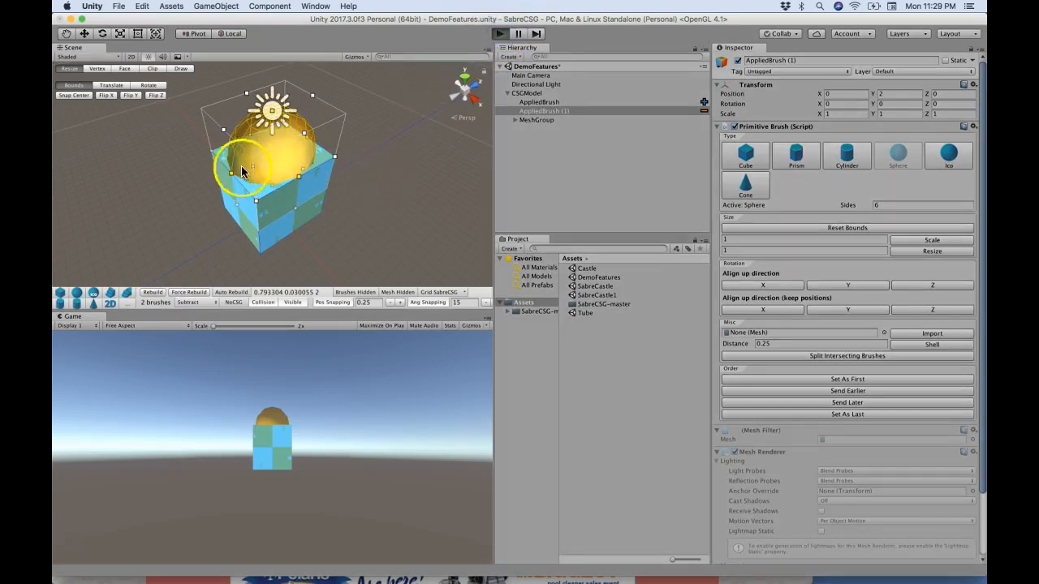
{"action": "left_click_drag", "start_coordinate": [278, 181], "coordinate": [294, 199], "text": "alt"}
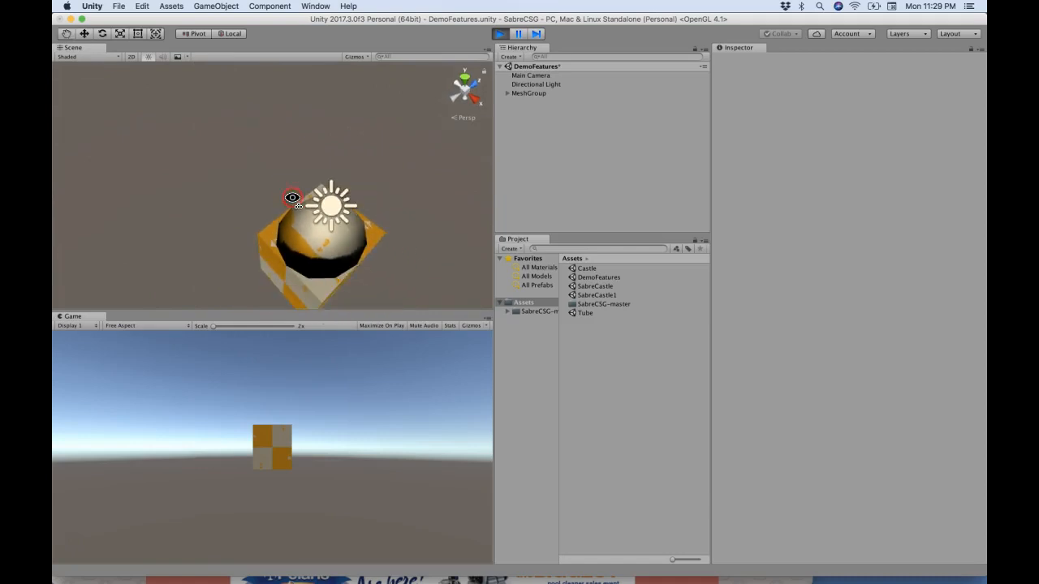
{"action": "left_click", "coordinate": [500, 34]}
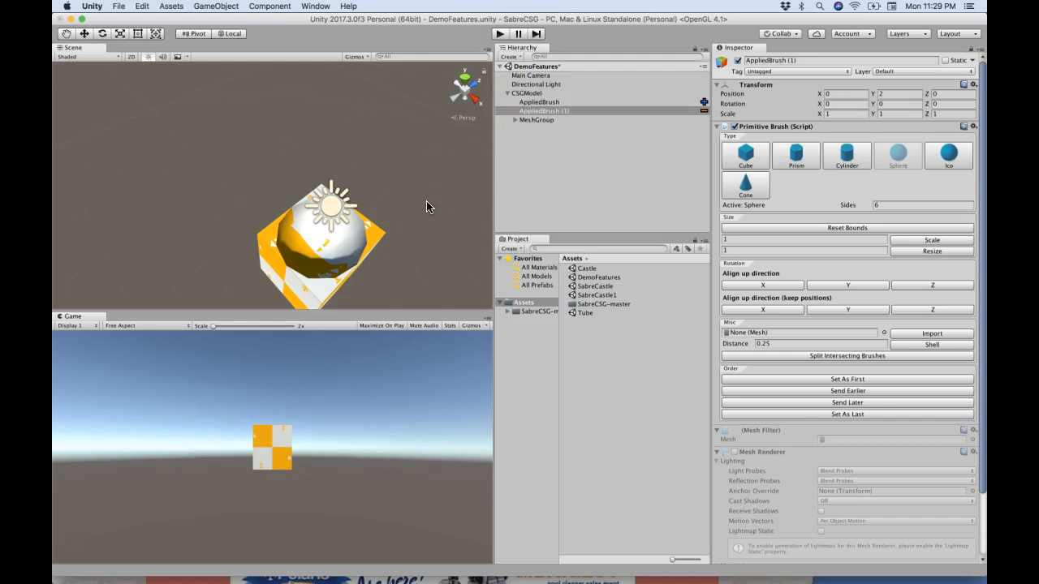
{"action": "left_click_drag", "start_coordinate": [395, 243], "coordinate": [386, 185], "text": "alt"}
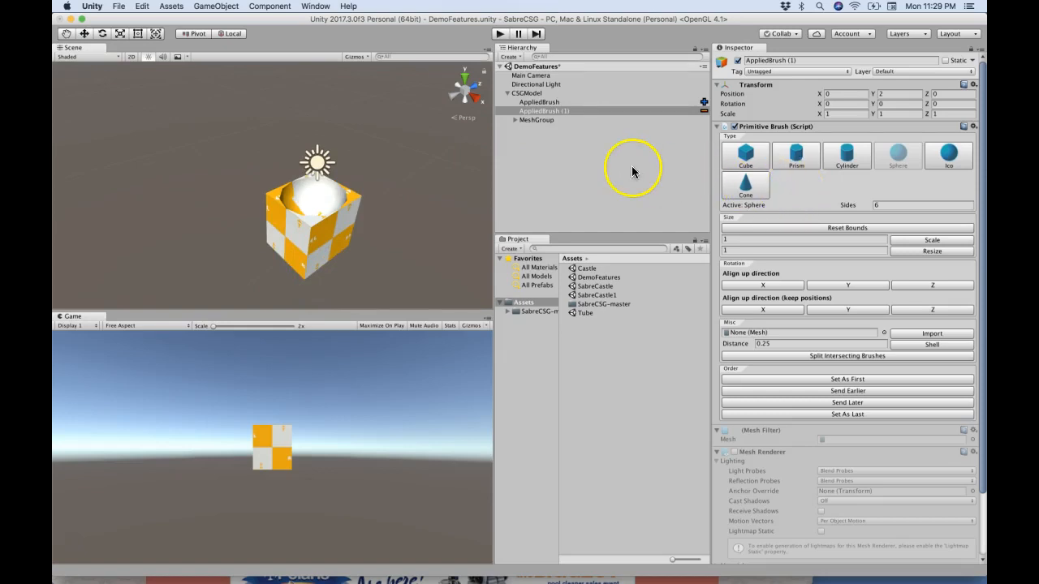
Step: Select the CSG model and add a cube brush, a sphere brush and a stair brush on an empty area of the floor
{"action": "left_click", "coordinate": [543, 94]}
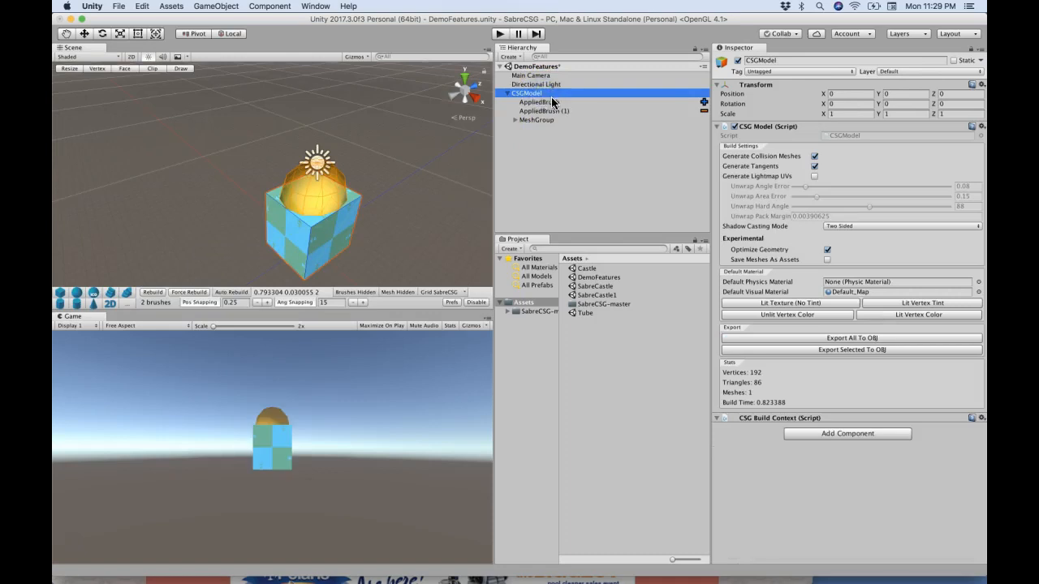
{"action": "mouse_move", "coordinate": [203, 261]}
{"action": "right_mouse_down"}
{"action": "mouse_move", "coordinate": [194, 256]}
{"action": "mouse_move", "coordinate": [198, 233]}
{"action": "mouse_move", "coordinate": [218, 207]}
{"action": "mouse_move", "coordinate": [236, 225]}
{"action": "right_mouse_up"}
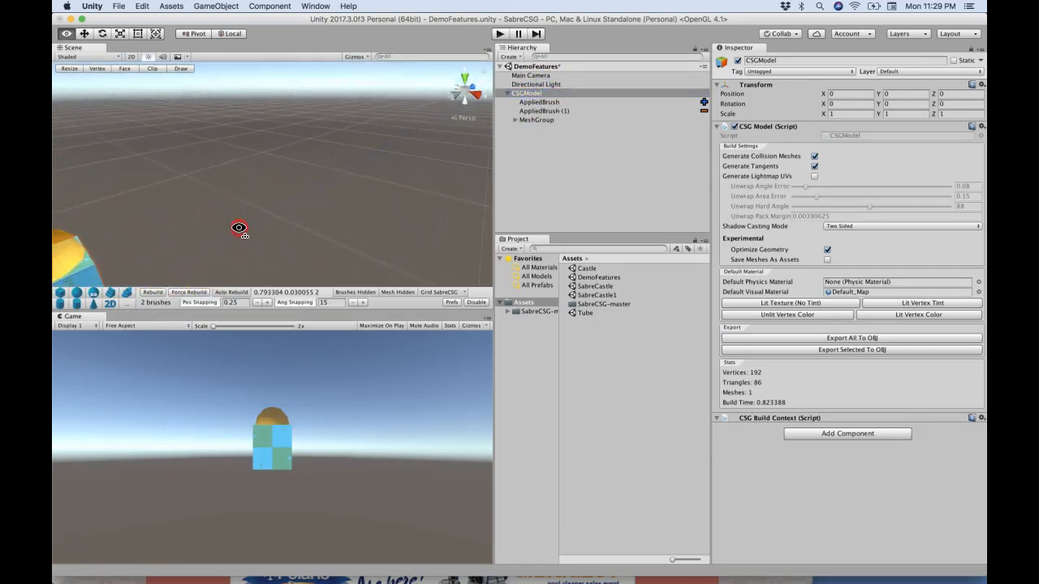
{"action": "left_click", "coordinate": [60, 293]}
{"action": "left_click", "coordinate": [76, 294]}
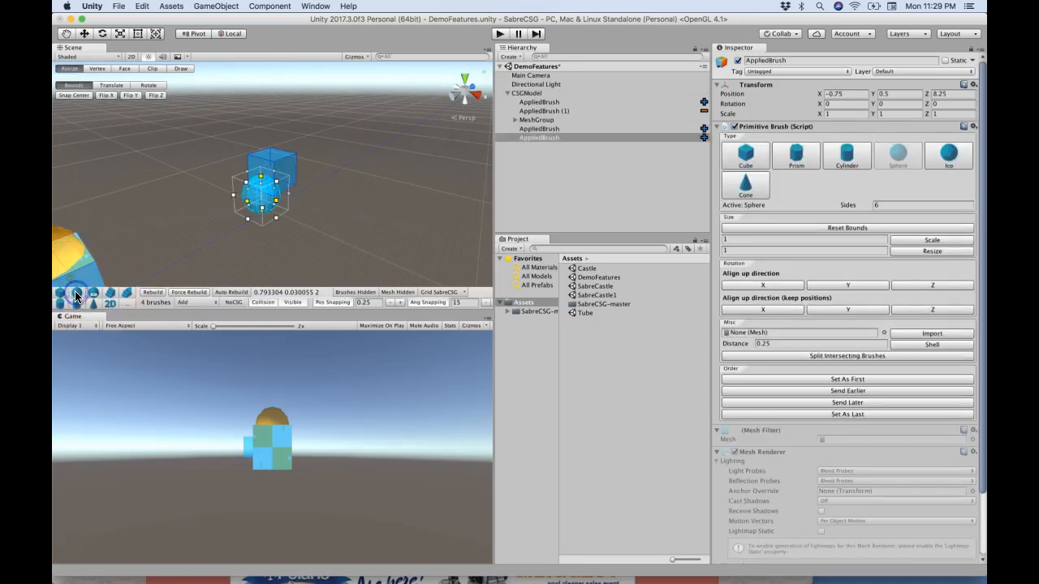
{"action": "left_click", "coordinate": [112, 294]}
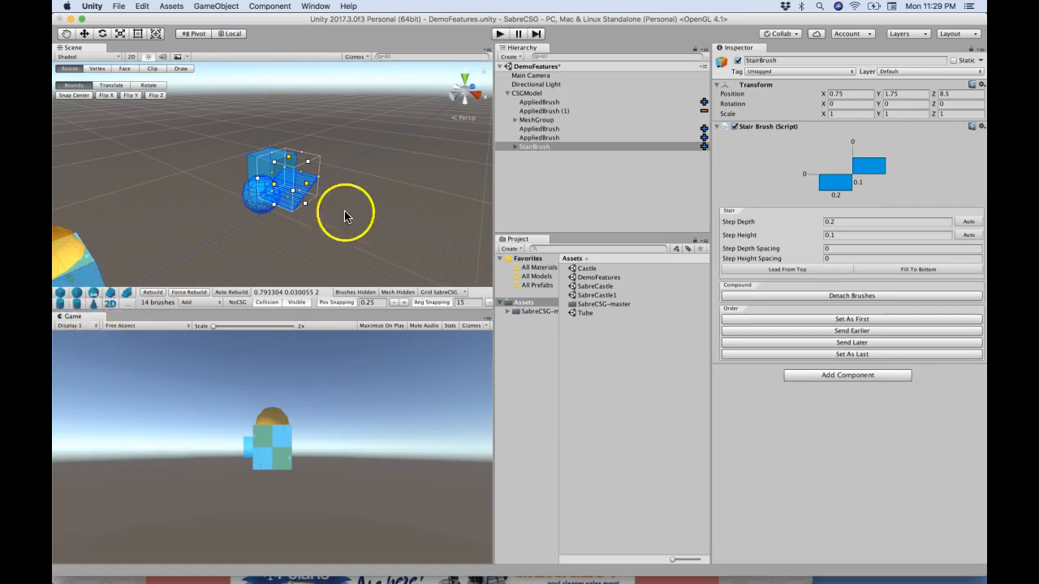
Step: Add a 2D Shape Editor brush away from the other brushes and start a new project in its shape editor
{"action": "mouse_move", "coordinate": [350, 195]}
{"action": "left_mouse_down", "text": "alt"}
{"action": "mouse_move", "coordinate": [433, 202]}
{"action": "mouse_move", "coordinate": [315, 227]}
{"action": "left_mouse_up", "text": "alt"}
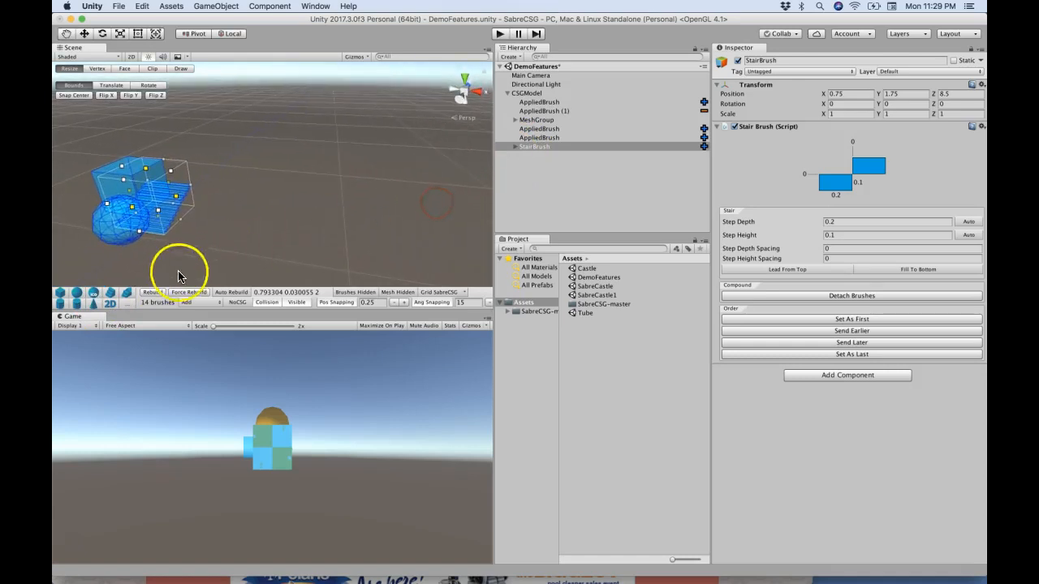
{"action": "left_click", "coordinate": [113, 303]}
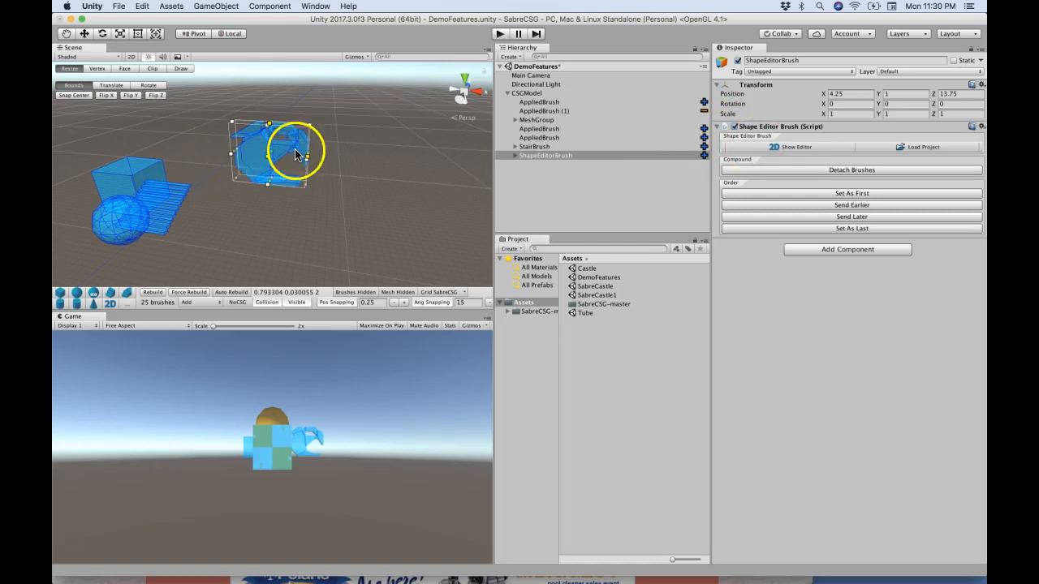
{"action": "left_click", "coordinate": [780, 148]}
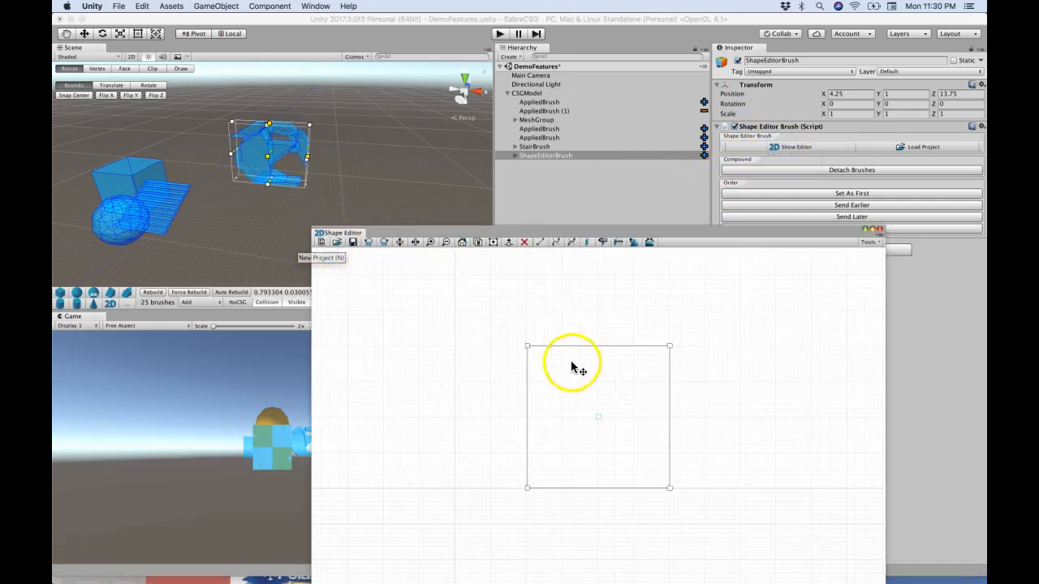
{"action": "left_click", "coordinate": [321, 242]}
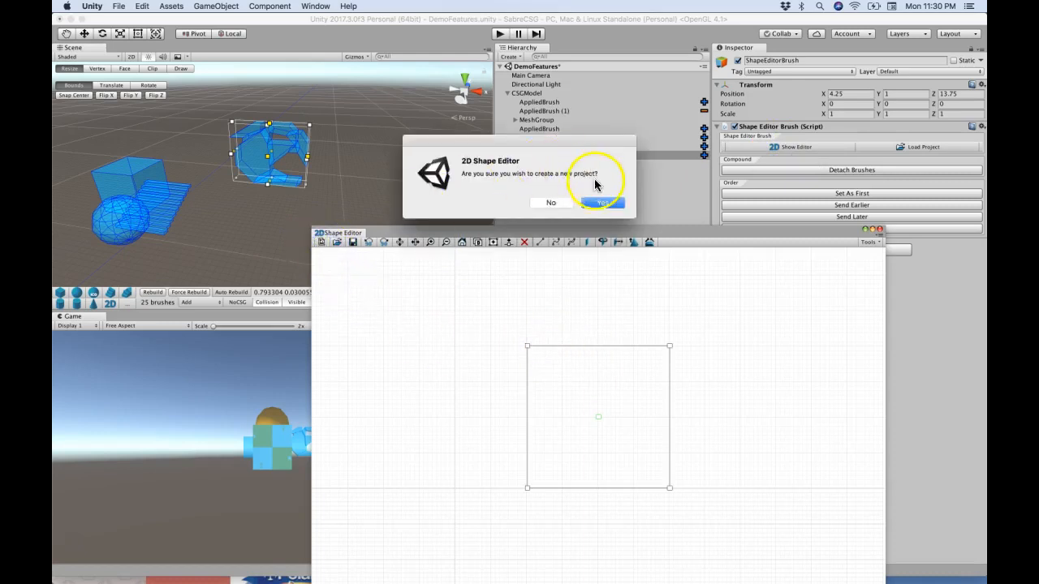
{"action": "left_click", "coordinate": [601, 203]}
{"action": "left_click_drag", "start_coordinate": [574, 235], "coordinate": [587, 128]}
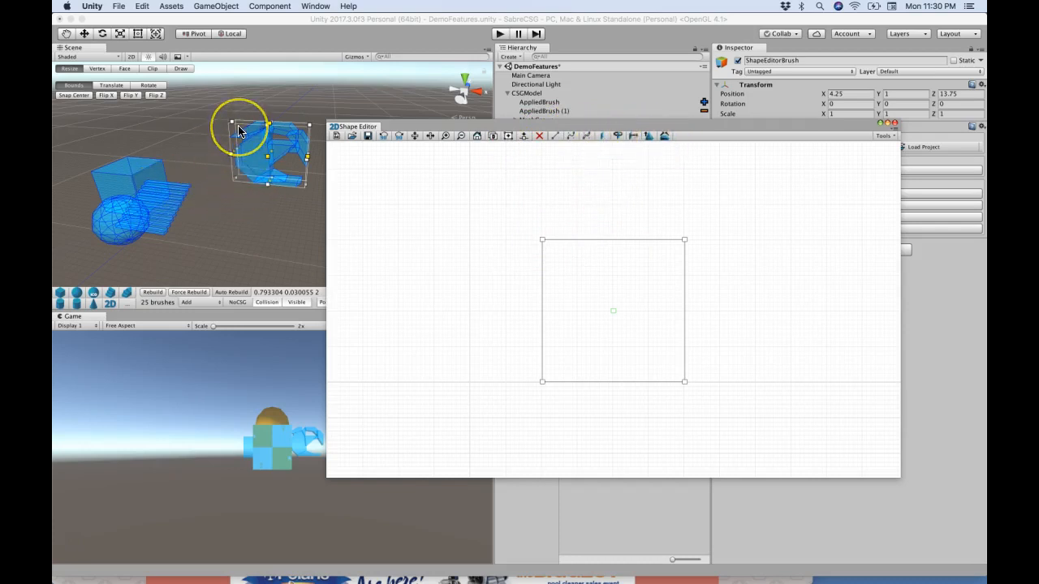
Step: Turn on Auto Rebuild for the CSG model
{"action": "left_click", "coordinate": [233, 293]}
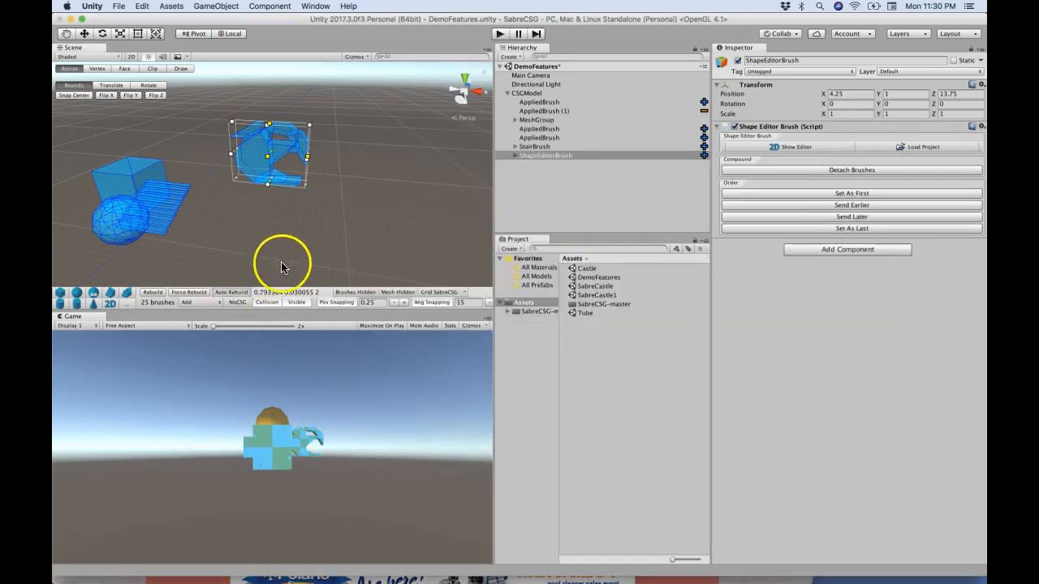
{"action": "key", "text": "super+Tab"}
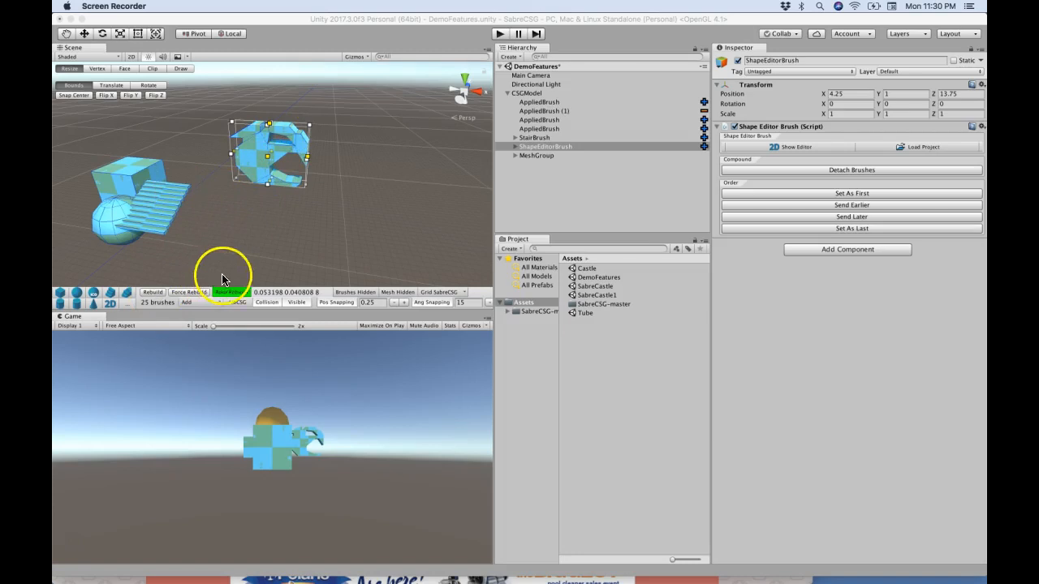
{"action": "key", "text": "super+Tab"}
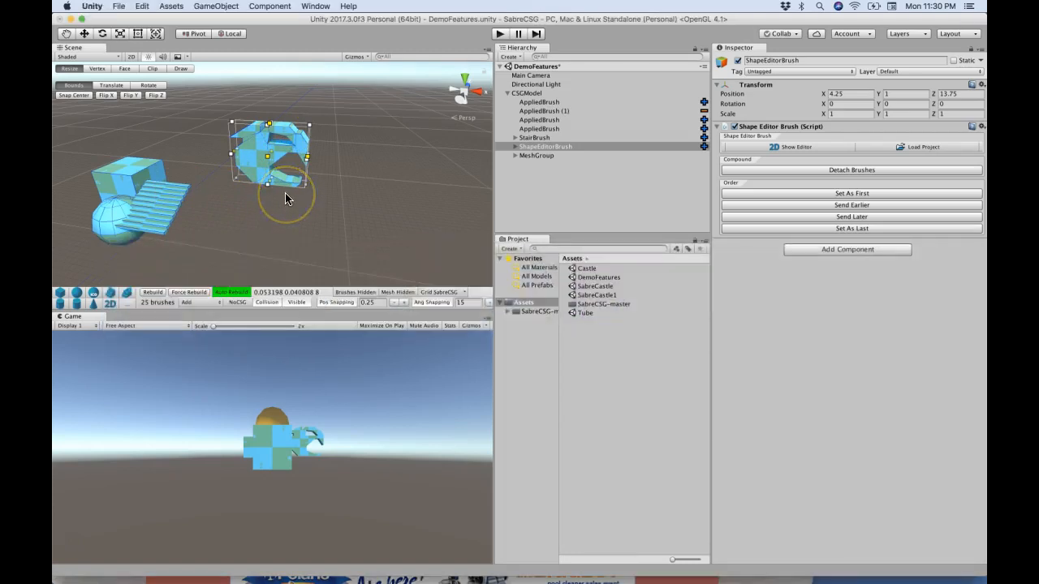
{"action": "key", "text": "super+Tab"}
{"action": "key", "text": "super+Tab"}
{"action": "key", "text": "super+shift+Tab"}
{"action": "key", "text": "super+shift+Tab"}
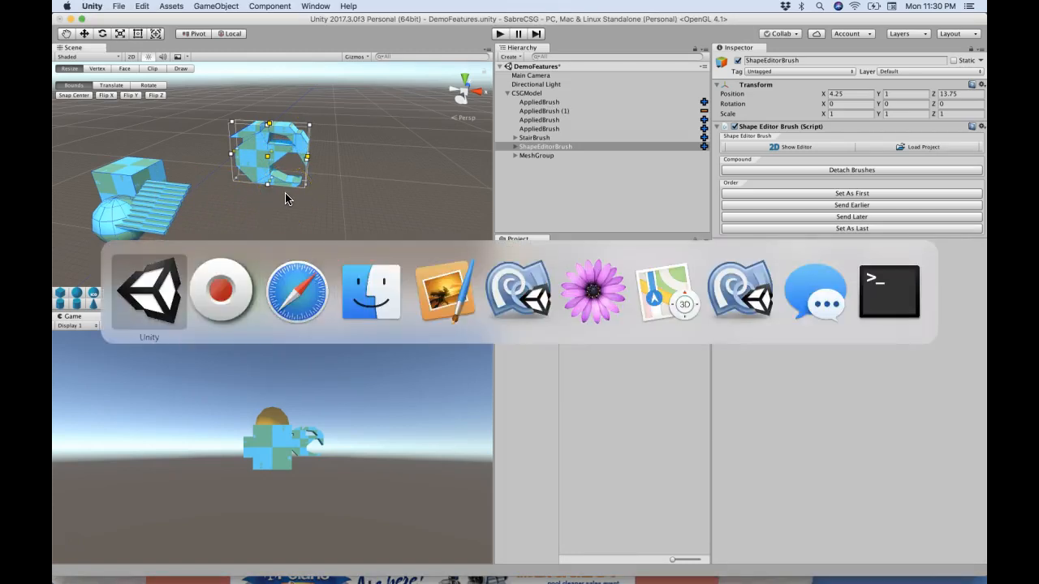
Step: In the 2D Shape Editor, convert the square's top edge to a Bezier and bend it into an S-shaped curve
{"action": "left_click", "coordinate": [111, 304]}
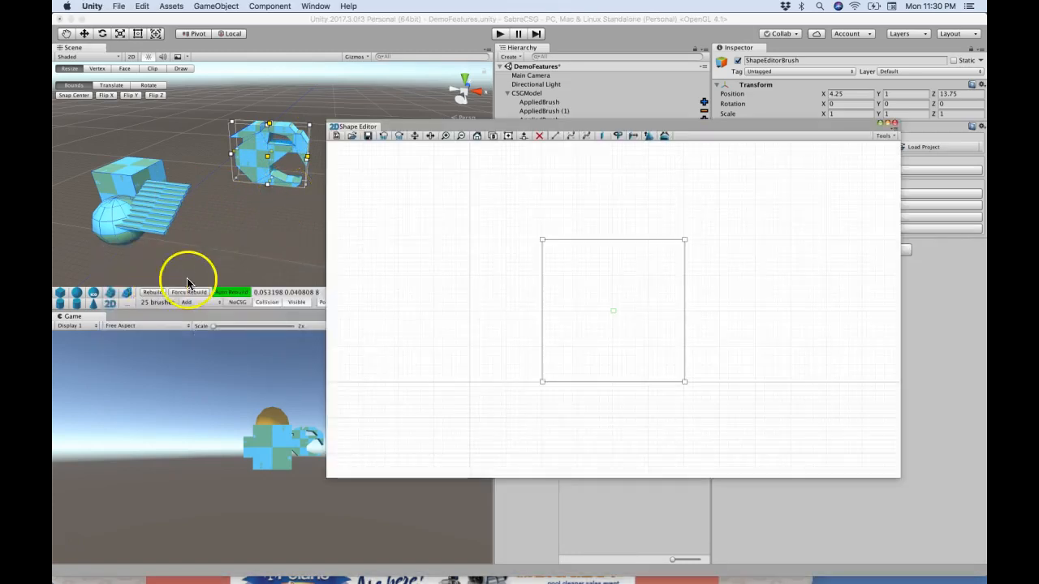
{"action": "left_click", "coordinate": [542, 240]}
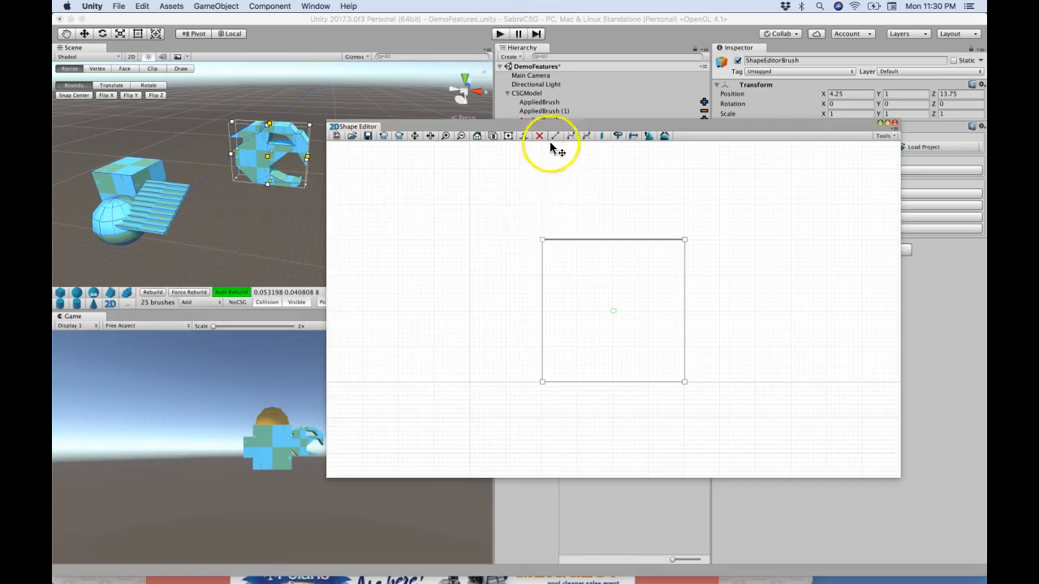
{"action": "left_click", "coordinate": [572, 136]}
{"action": "left_click_drag", "start_coordinate": [578, 238], "coordinate": [577, 200]}
{"action": "left_click_drag", "start_coordinate": [650, 238], "coordinate": [651, 276]}
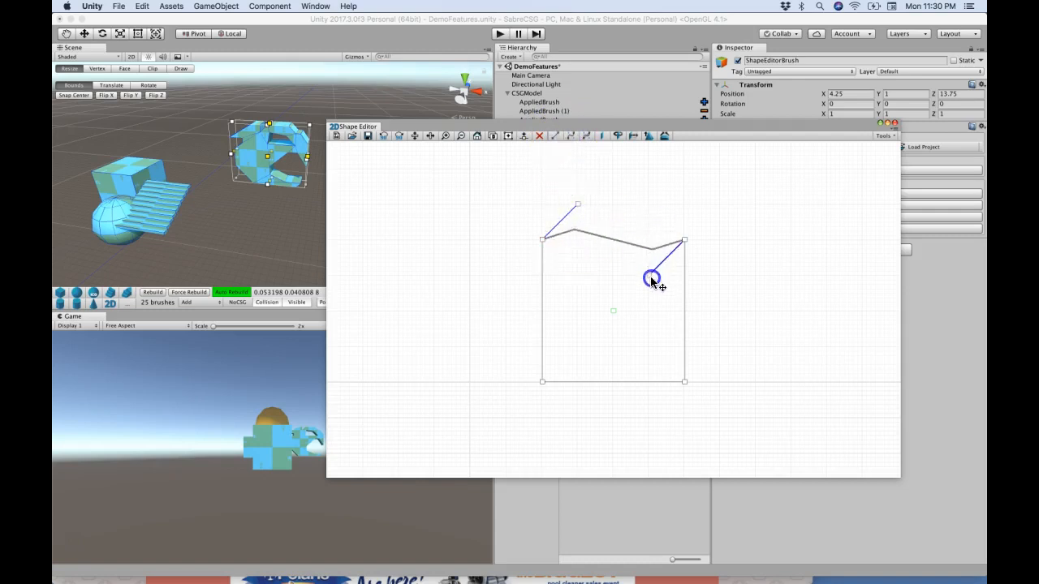
Step: Try Bezier detail levels 6 and 20 on the top curve, and settle on 6
{"action": "left_click", "coordinate": [586, 135]}
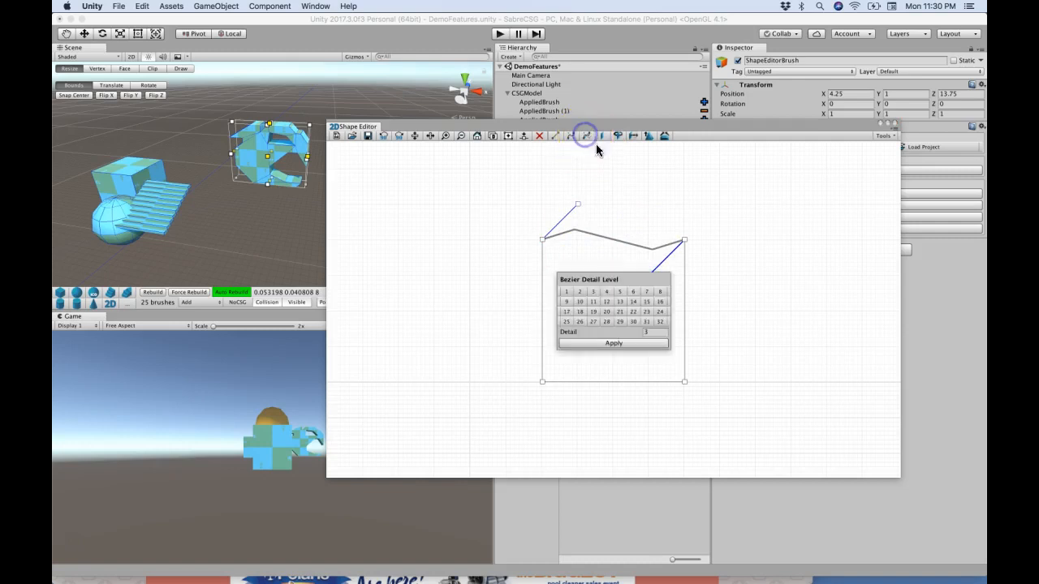
{"action": "left_click", "coordinate": [634, 292]}
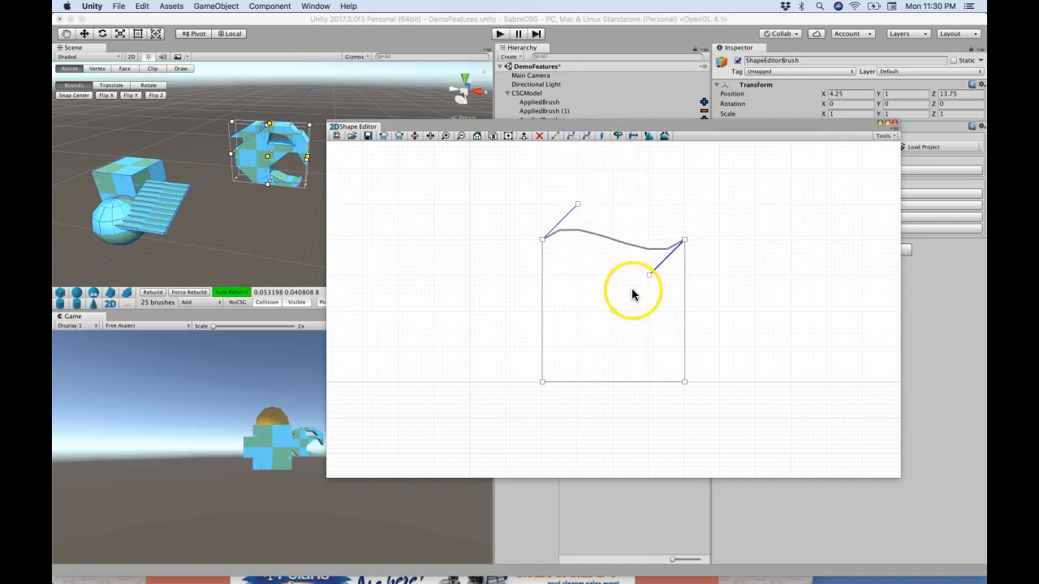
{"action": "left_click", "coordinate": [586, 135]}
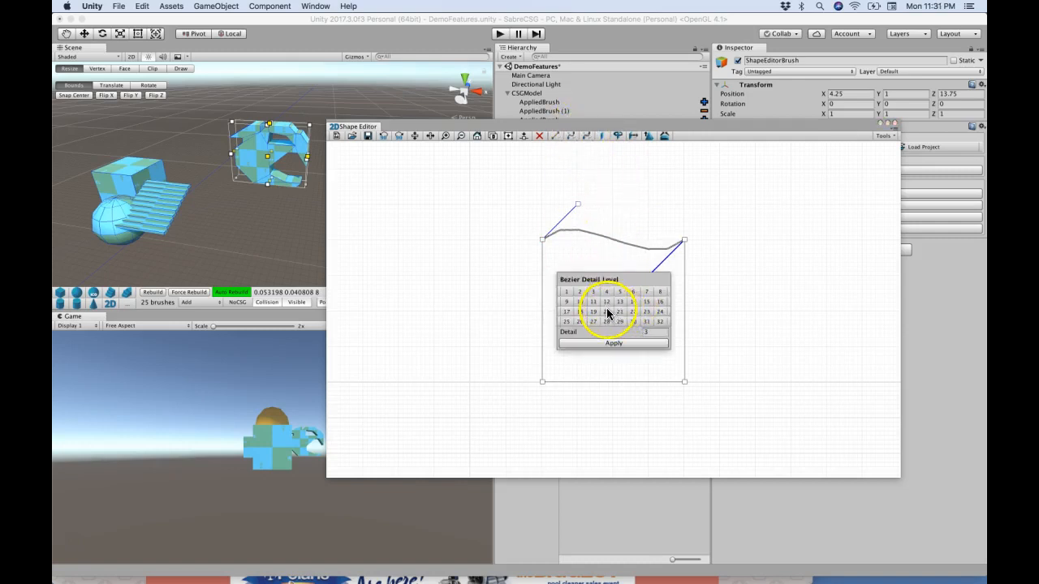
{"action": "left_click", "coordinate": [606, 312]}
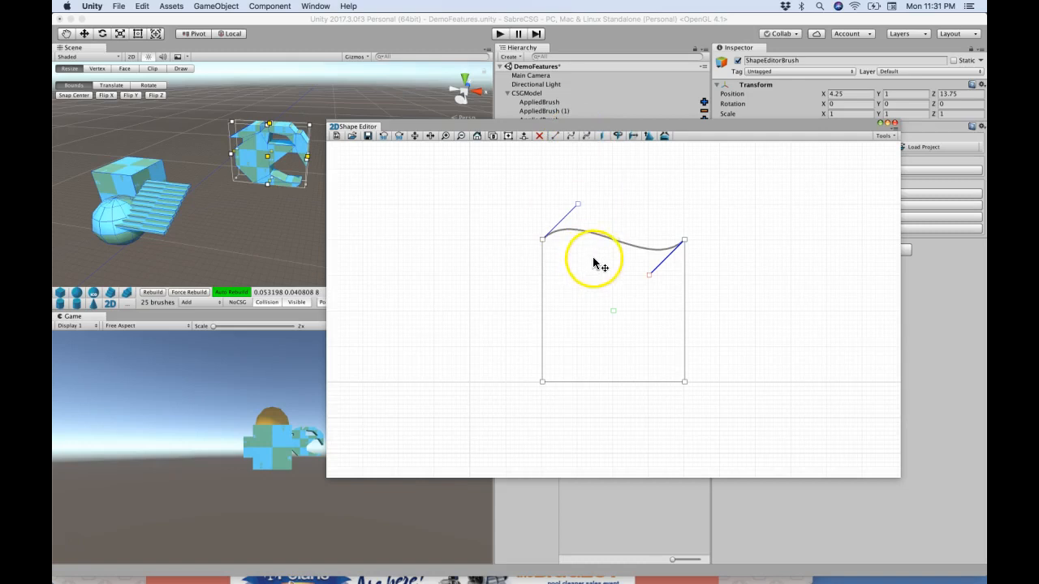
{"action": "left_click", "coordinate": [586, 136]}
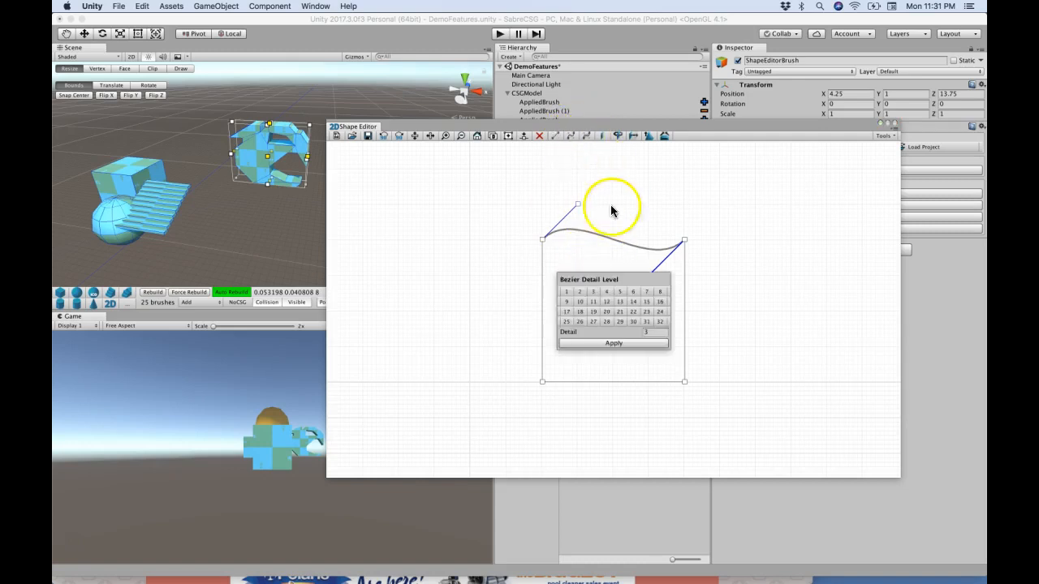
{"action": "left_click", "coordinate": [633, 292]}
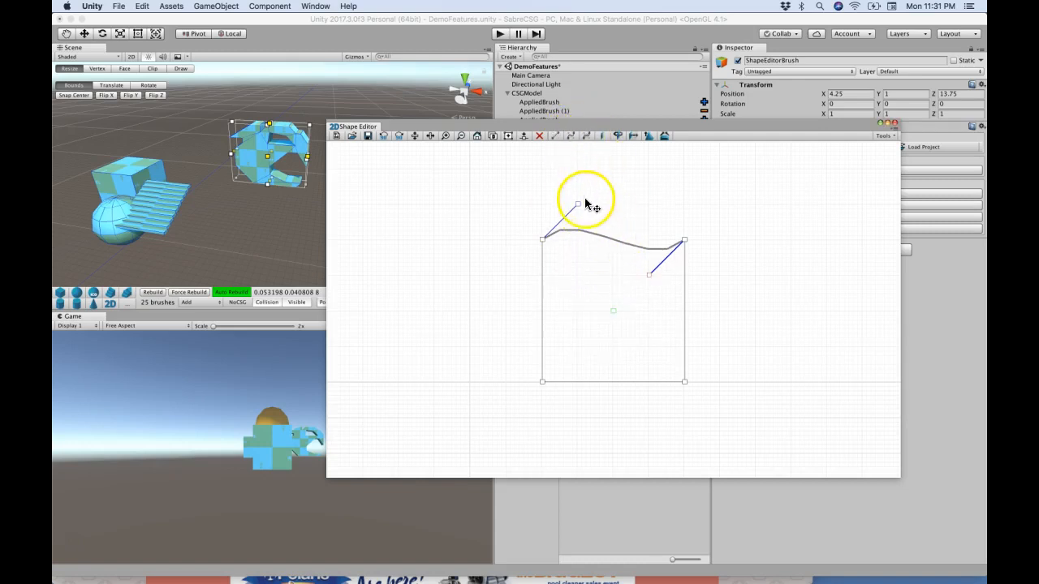
Step: Convert the shape's left edge to a Bezier bulging outward and set its detail level to 3
{"action": "left_click", "coordinate": [541, 384]}
{"action": "left_click", "coordinate": [567, 134]}
{"action": "left_click_drag", "start_coordinate": [547, 280], "coordinate": [471, 266]}
{"action": "left_click_drag", "start_coordinate": [541, 348], "coordinate": [506, 346]}
{"action": "left_click", "coordinate": [588, 134]}
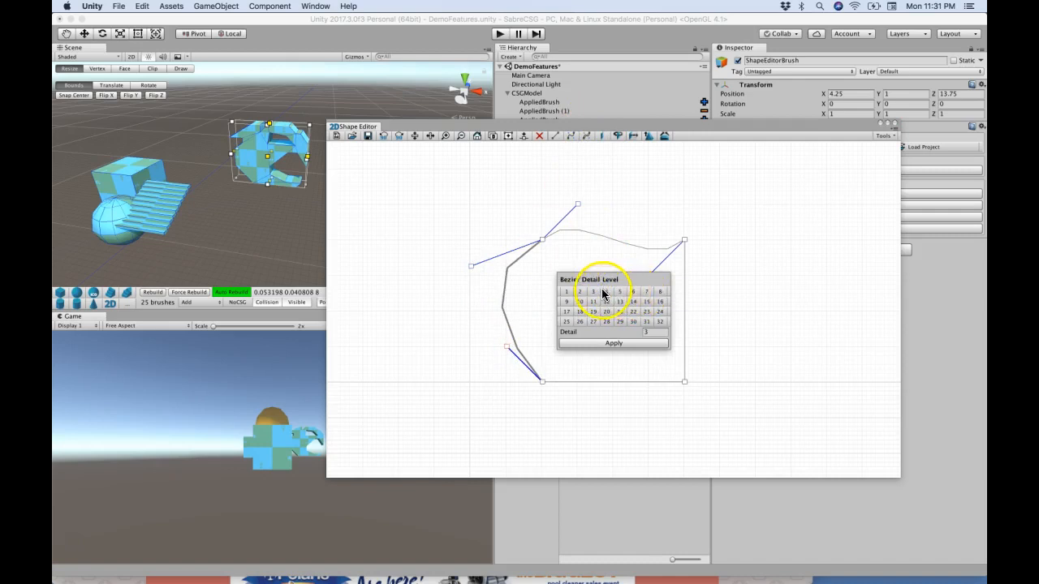
{"action": "left_click", "coordinate": [593, 291]}
Step: Split the shape's bottom edge and right edge, adding a vertex at the midpoint of each
{"action": "left_click", "coordinate": [684, 381]}
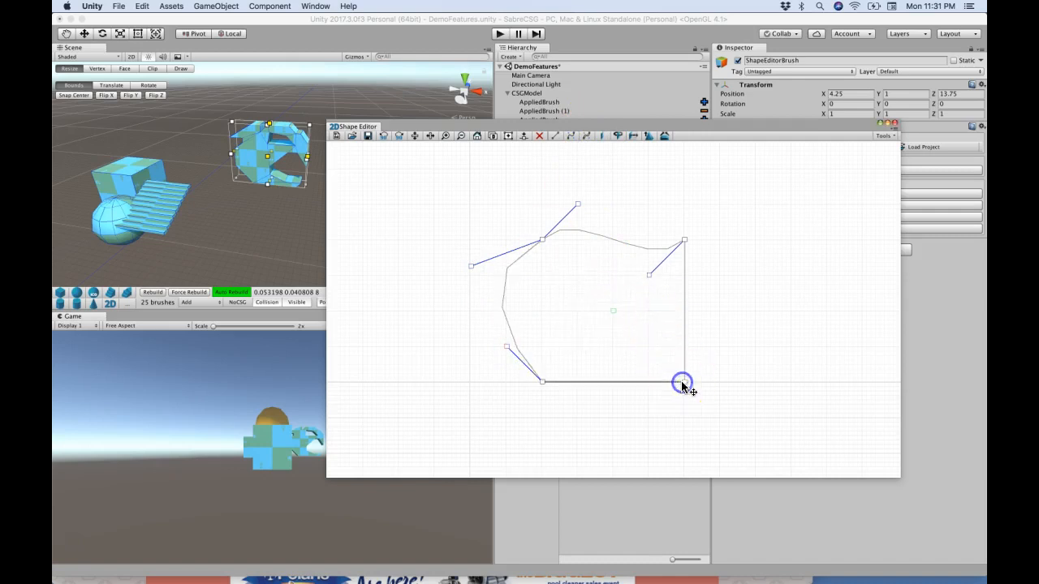
{"action": "left_click", "coordinate": [524, 136]}
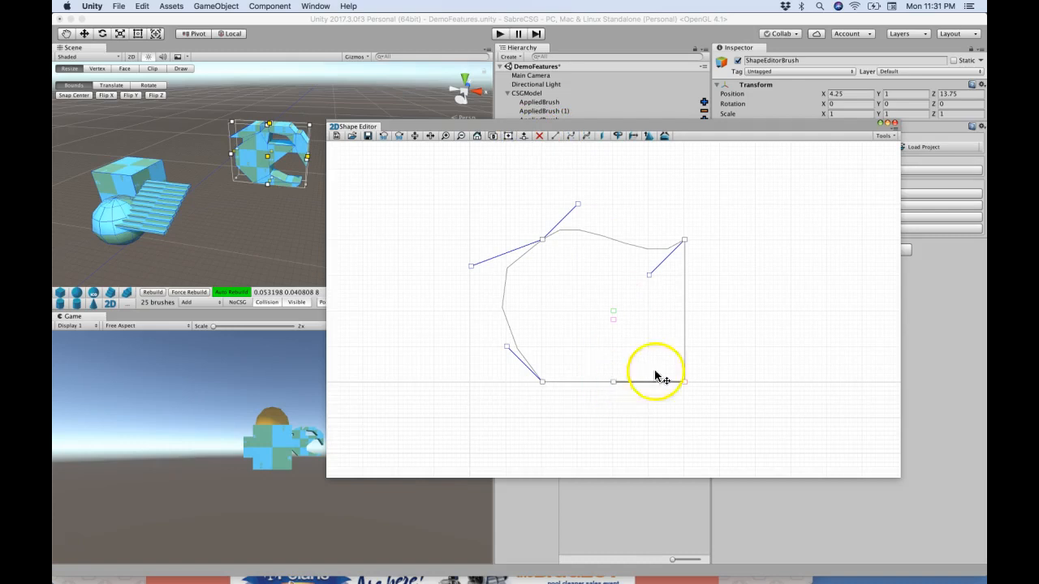
{"action": "left_click", "coordinate": [685, 241]}
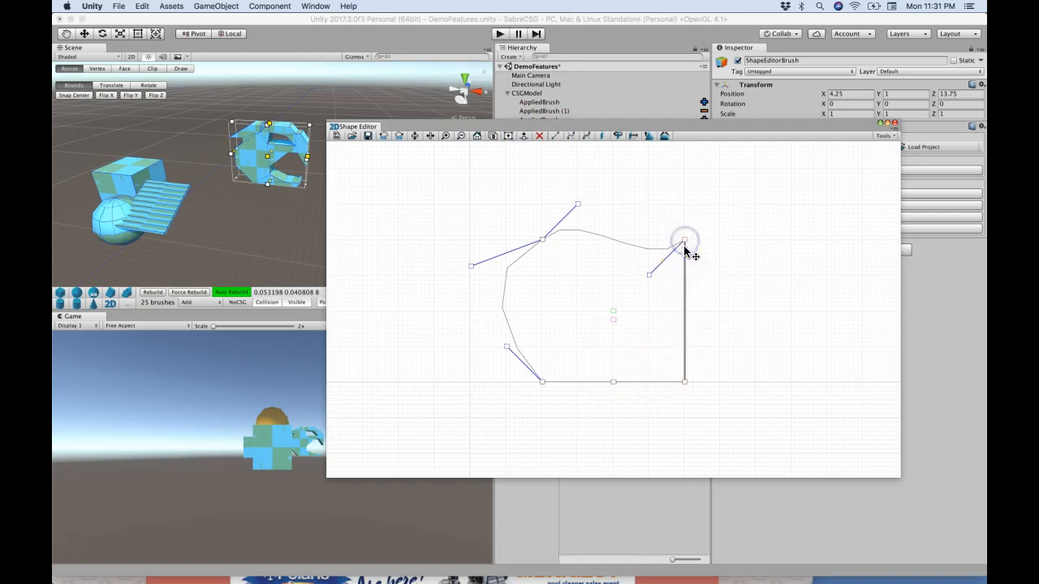
{"action": "left_click", "coordinate": [613, 383]}
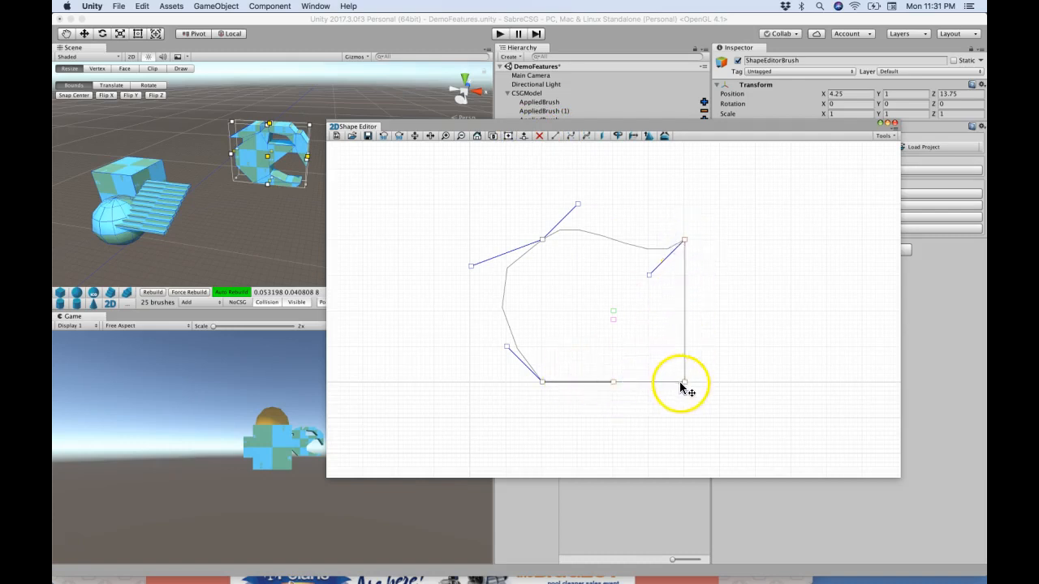
{"action": "left_click", "coordinate": [686, 239]}
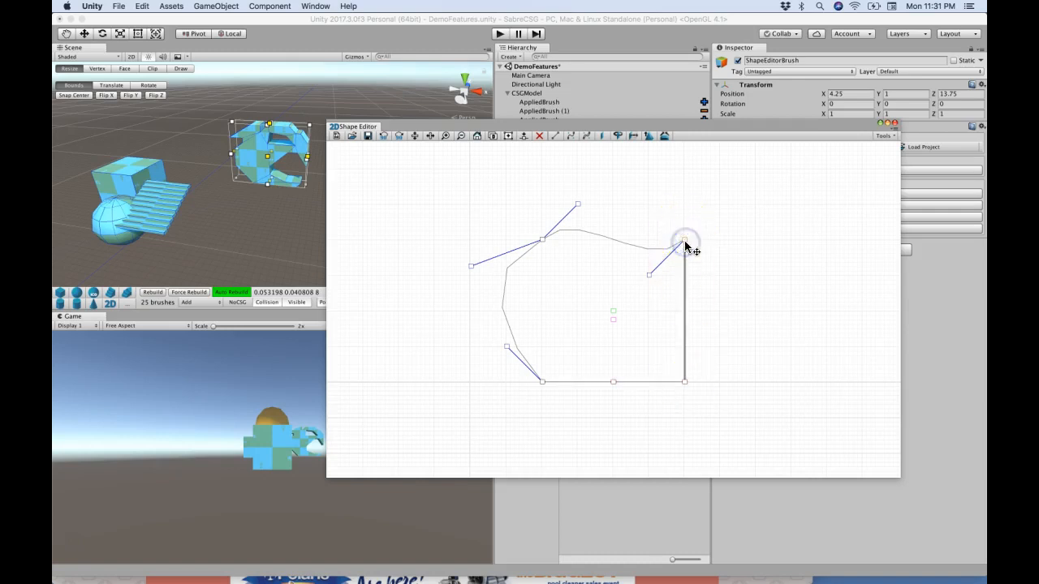
{"action": "left_click", "coordinate": [523, 136]}
Step: Move the two new vertices near the shape's bottom-right corner and delete the corner vertex to leave a chamfer
{"action": "left_click", "coordinate": [684, 341]}
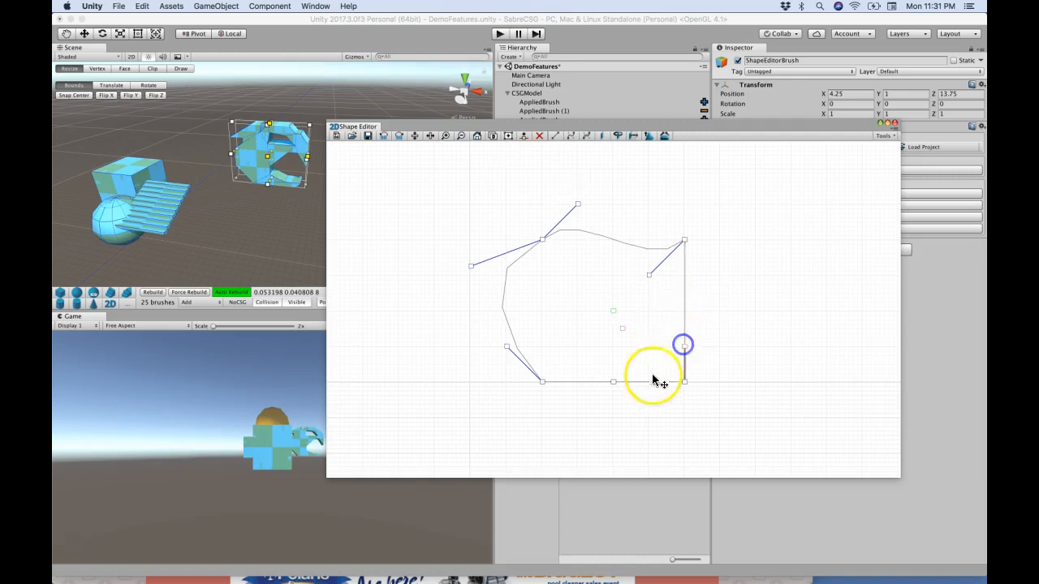
{"action": "left_click", "coordinate": [616, 382]}
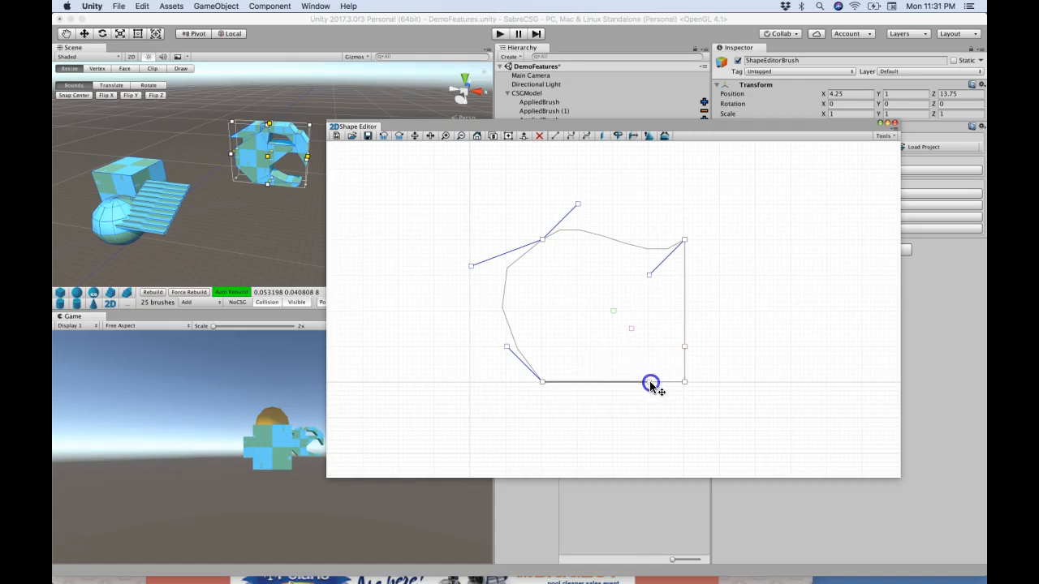
{"action": "left_click_drag", "start_coordinate": [684, 381], "coordinate": [664, 363]}
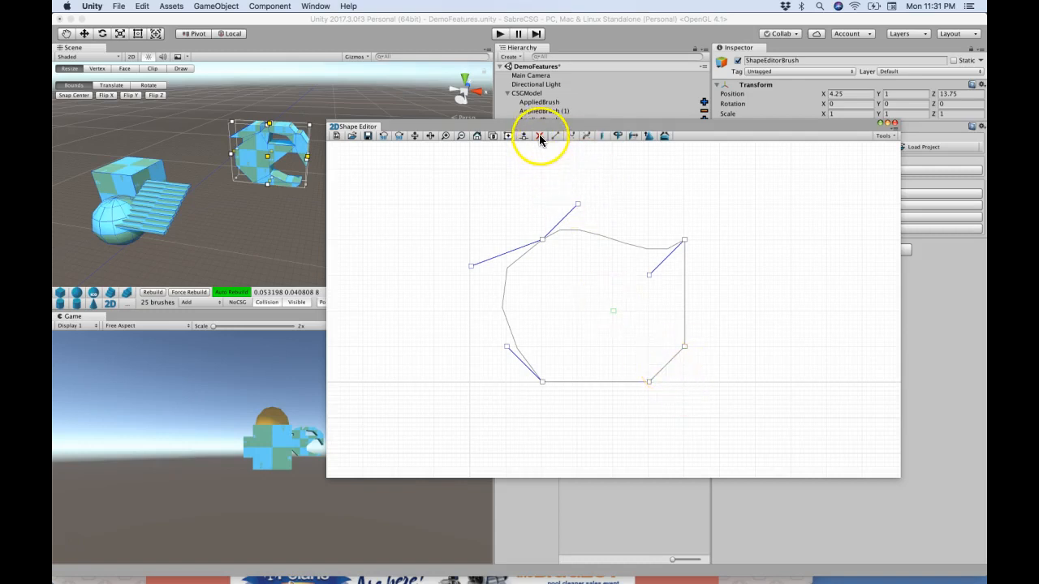
Step: Convert the chamfered corner edge to a Bezier and pull its handles inward to form a concave notch
{"action": "left_click", "coordinate": [686, 349]}
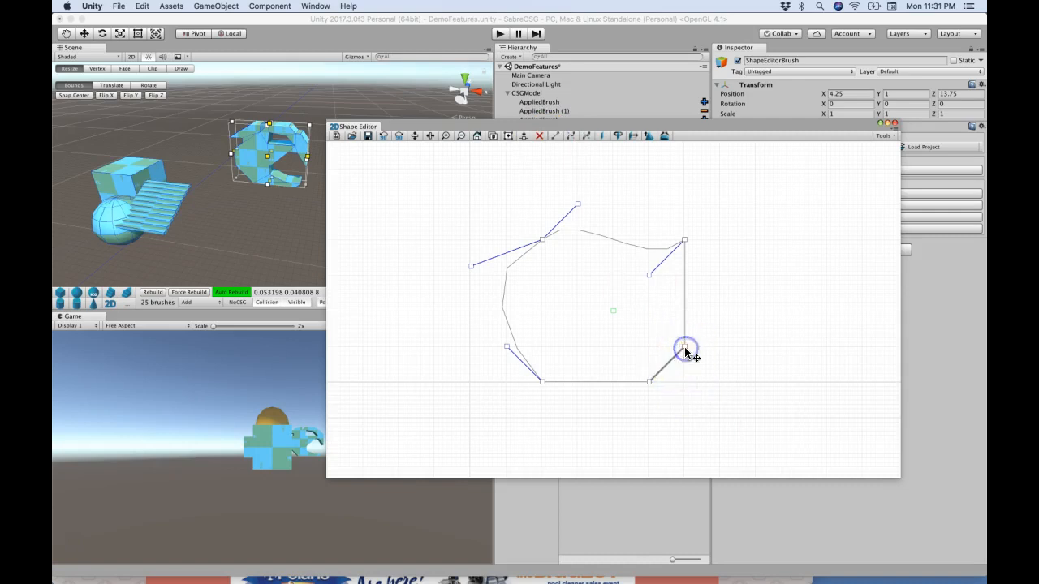
{"action": "left_click", "coordinate": [569, 136]}
{"action": "left_click_drag", "start_coordinate": [678, 360], "coordinate": [640, 355]}
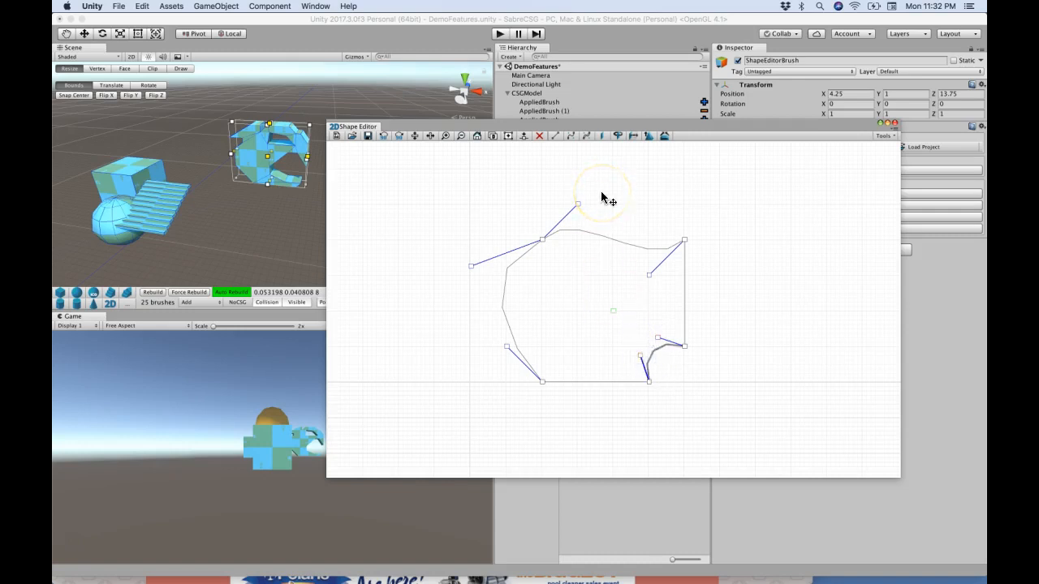
Step: Create a flat polygon from the shape with scale X 1 and Y 1, and view it in the scene
{"action": "left_click", "coordinate": [602, 136]}
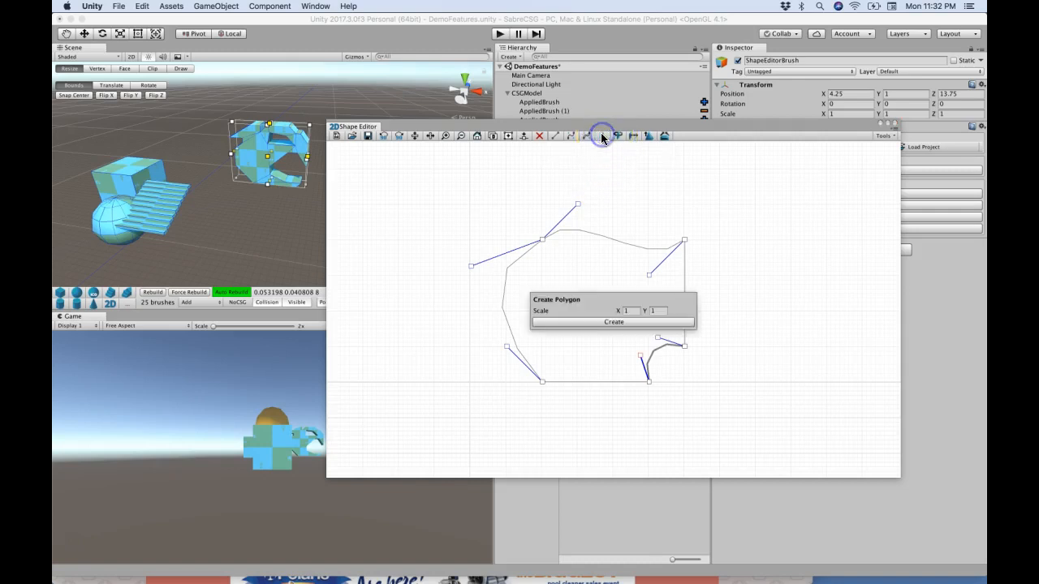
{"action": "left_click", "coordinate": [595, 323]}
{"action": "mouse_move", "coordinate": [239, 204]}
{"action": "right_mouse_down"}
{"action": "mouse_move", "coordinate": [108, 204]}
{"action": "mouse_move", "coordinate": [229, 201]}
{"action": "mouse_move", "coordinate": [233, 175]}
{"action": "mouse_move", "coordinate": [275, 170]}
{"action": "right_mouse_up"}
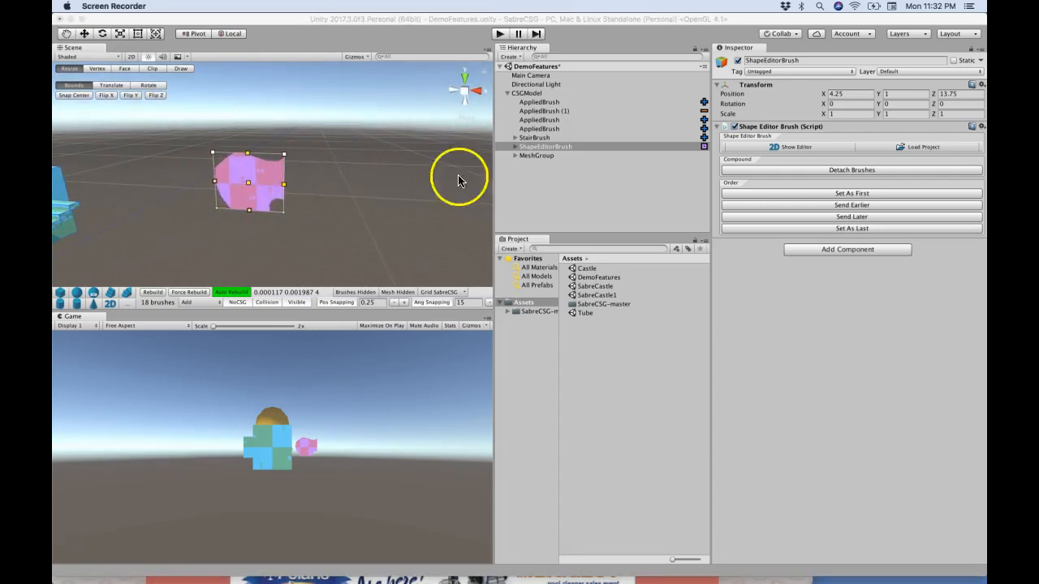
Step: Compare the availability of the shape editor's creation tools with nothing, the ShapeEditorBrush and the sphere brush selected
{"action": "left_click", "coordinate": [571, 216]}
{"action": "left_click", "coordinate": [600, 143]}
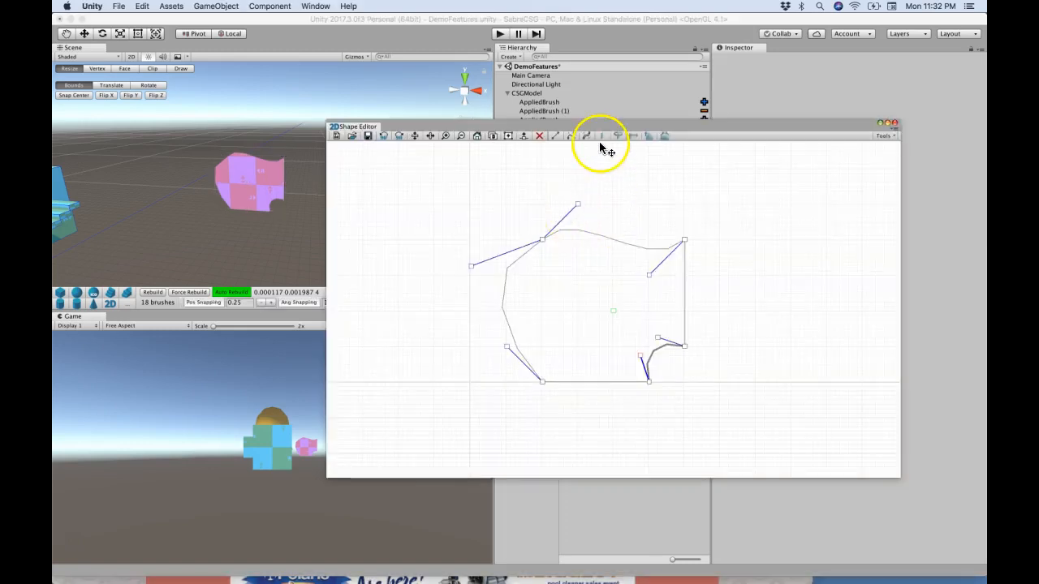
{"action": "left_click_drag", "start_coordinate": [551, 121], "coordinate": [557, 171]}
{"action": "left_click", "coordinate": [546, 147]}
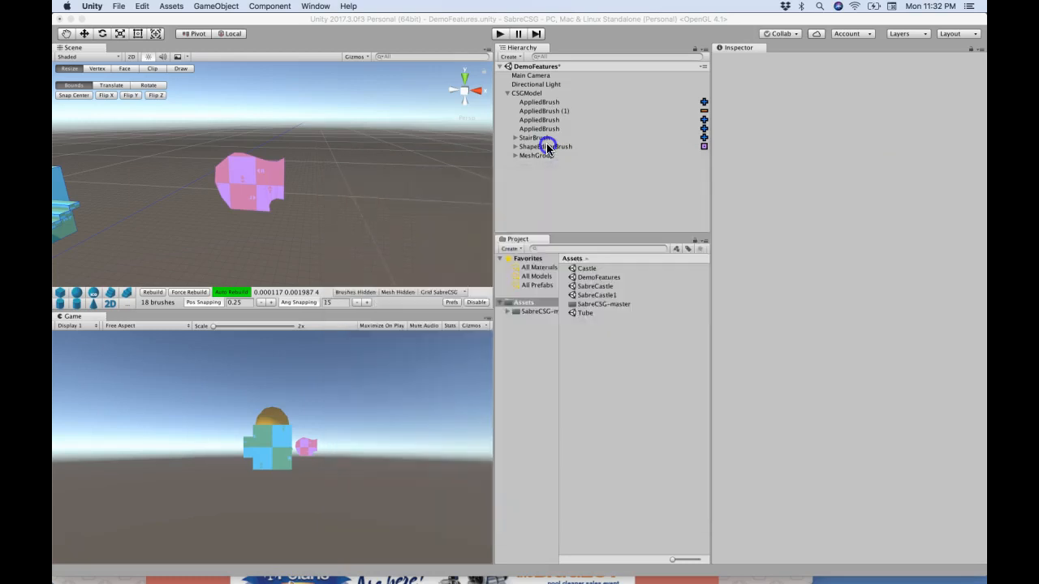
{"action": "key", "text": "super+grave"}
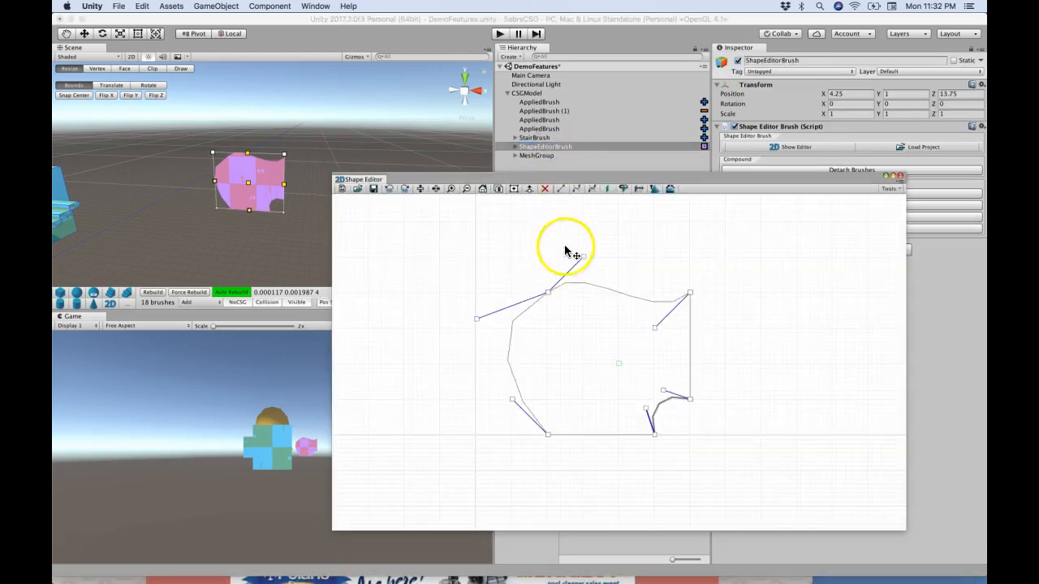
{"action": "left_click", "coordinate": [548, 128]}
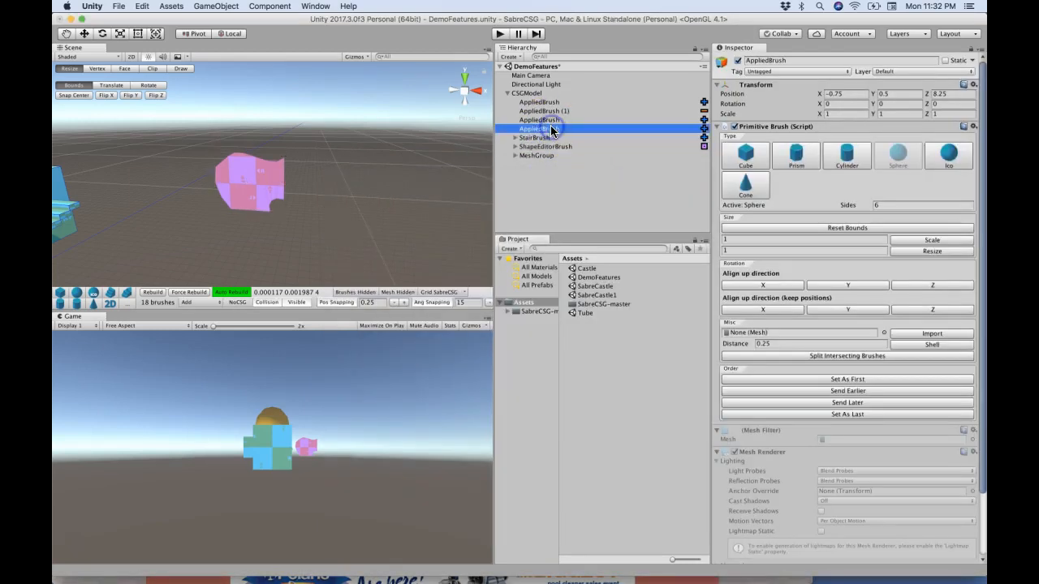
{"action": "key", "text": "super+grave"}
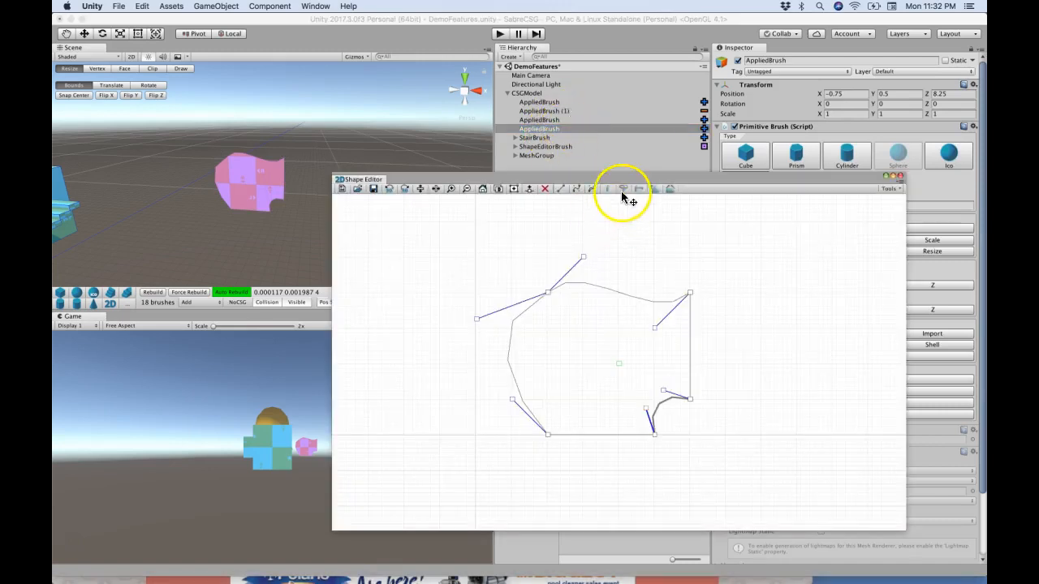
Step: Select the ShapeEditorBrush and extrude its shape with depth 25 and scale X 1, Y 1
{"action": "left_click", "coordinate": [569, 146]}
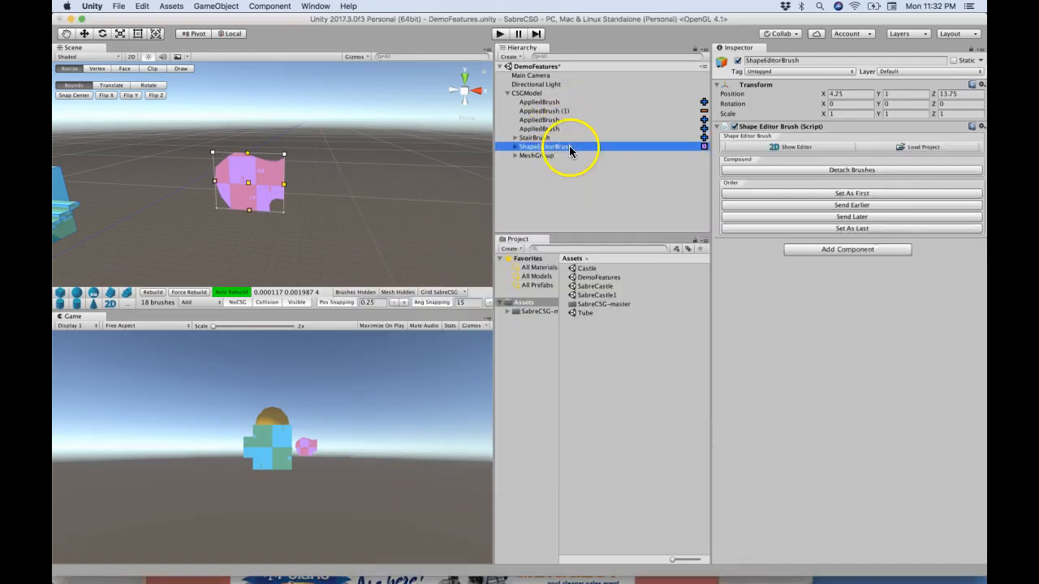
{"action": "key", "text": "super+grave"}
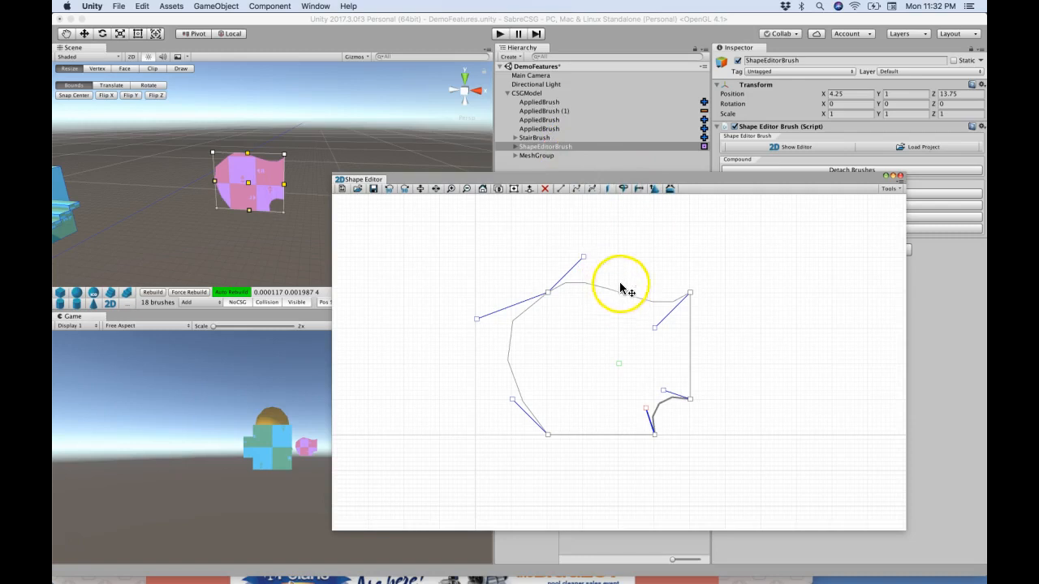
{"action": "left_click", "coordinate": [638, 189]}
{"action": "left_click", "coordinate": [639, 358]}
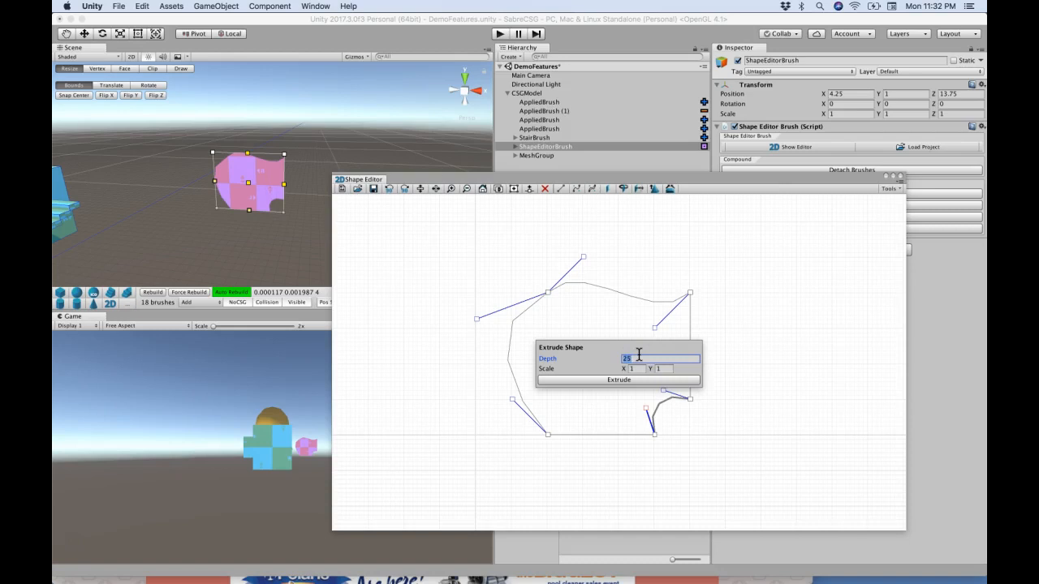
{"action": "left_click", "coordinate": [618, 380]}
{"action": "left_click", "coordinate": [290, 189]}
{"action": "mouse_move", "coordinate": [290, 189]}
{"action": "right_mouse_down"}
{"action": "mouse_move", "coordinate": [241, 199]}
{"action": "mouse_move", "coordinate": [278, 209]}
{"action": "mouse_move", "coordinate": [279, 196]}
{"action": "right_mouse_up"}
Step: Duplicate the ShapeEditorBrush and move the copy beside the original to position X 8
{"action": "double_click", "coordinate": [573, 148]}
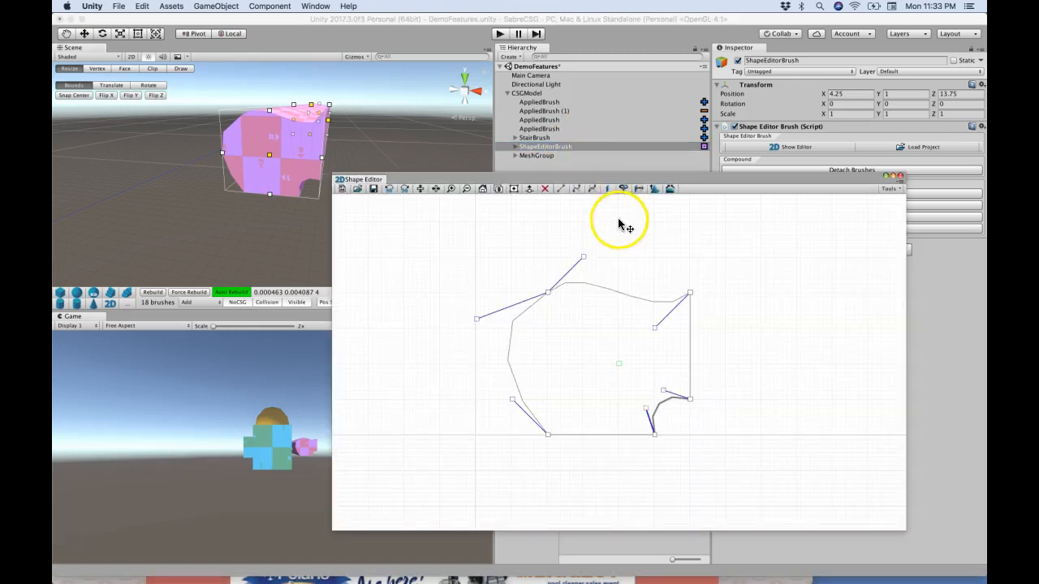
{"action": "left_click", "coordinate": [590, 147]}
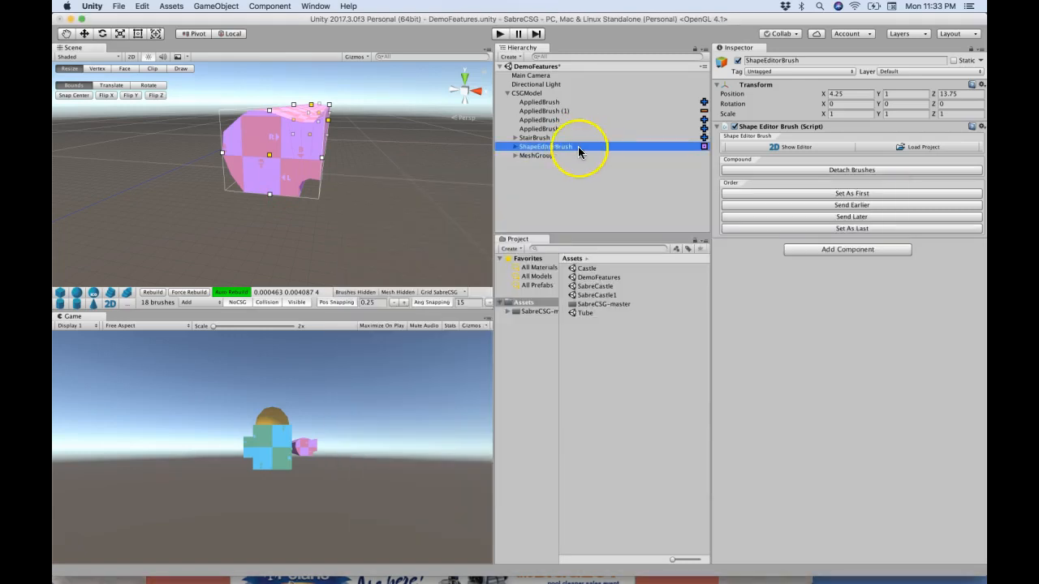
{"action": "key", "text": "super+d"}
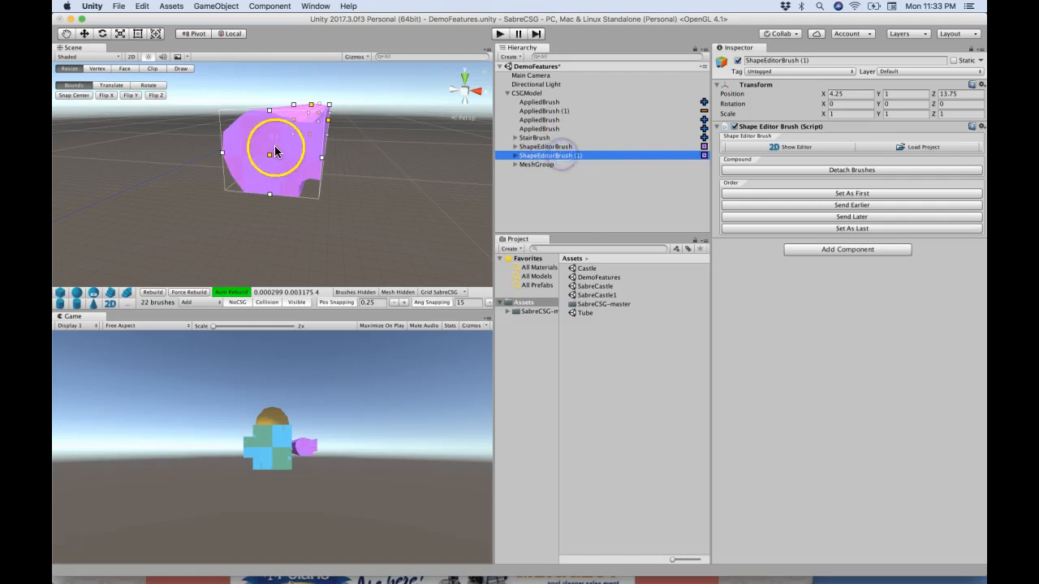
{"action": "left_click_drag", "start_coordinate": [294, 152], "coordinate": [470, 159]}
{"action": "right_click_drag", "start_coordinate": [411, 170], "coordinate": [411, 166]}
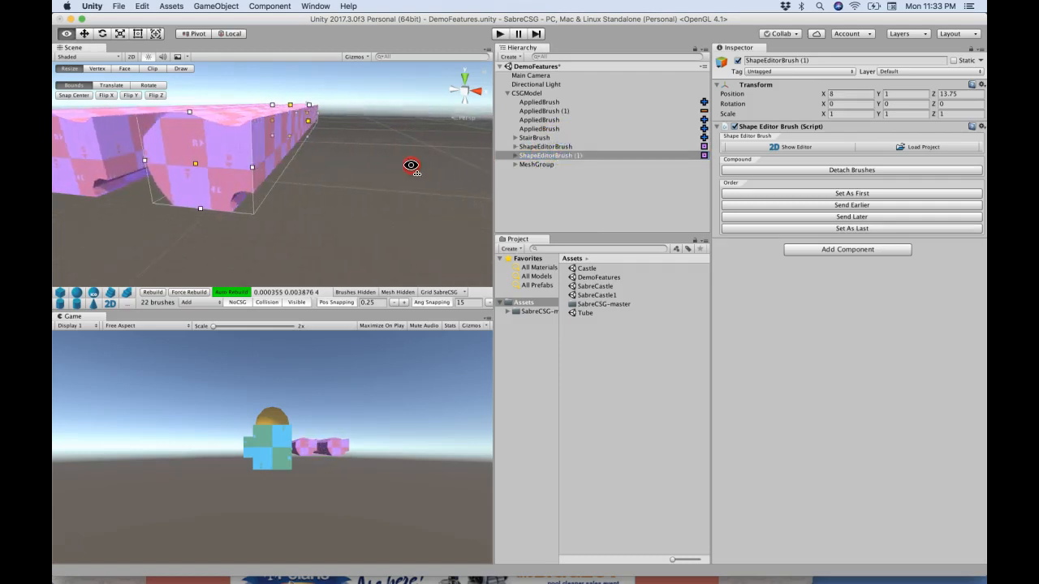
Step: Extrude the copied brush's shape to a point with scale X 1 and Y 1, and view it in the scene
{"action": "key", "text": "super+grave"}
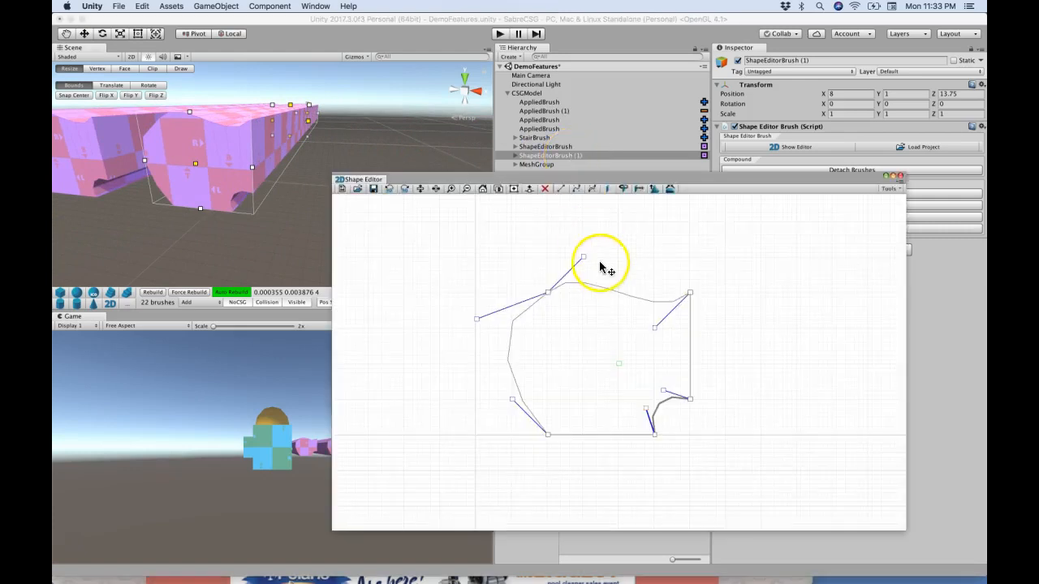
{"action": "left_click", "coordinate": [654, 192]}
{"action": "left_click", "coordinate": [637, 358]}
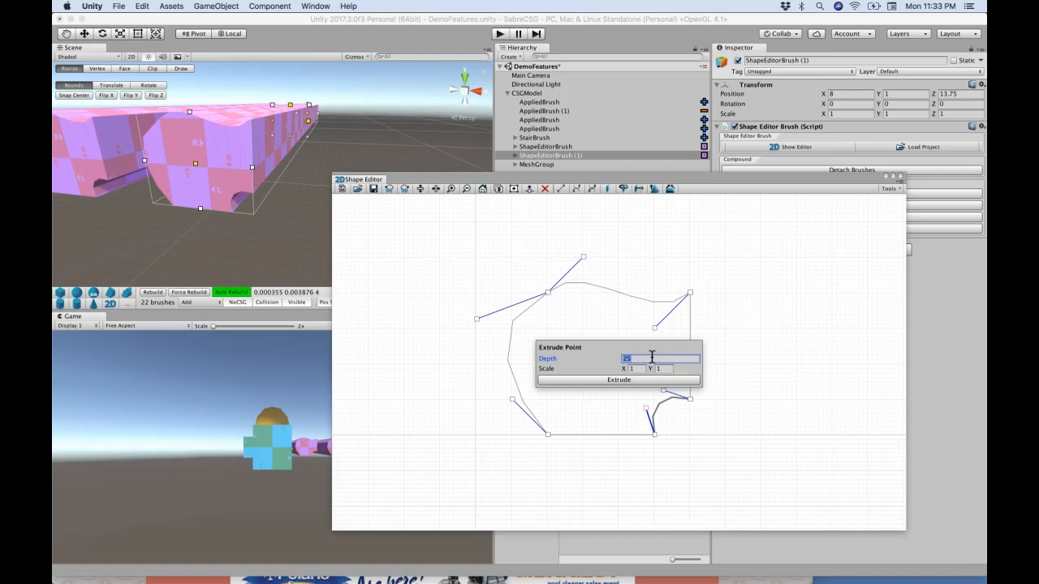
{"action": "left_click", "coordinate": [631, 379]}
{"action": "mouse_move", "coordinate": [309, 144]}
{"action": "left_mouse_down", "text": "alt"}
{"action": "mouse_move", "coordinate": [167, 155]}
{"action": "mouse_move", "coordinate": [179, 207]}
{"action": "mouse_move", "coordinate": [143, 176]}
{"action": "mouse_move", "coordinate": [246, 190]}
{"action": "mouse_move", "coordinate": [284, 176]}
{"action": "mouse_move", "coordinate": [278, 105]}
{"action": "mouse_move", "coordinate": [224, 125]}
{"action": "mouse_move", "coordinate": [339, 142]}
{"action": "mouse_move", "coordinate": [353, 154]}
{"action": "mouse_move", "coordinate": [347, 168]}
{"action": "left_mouse_up", "text": "alt"}
Step: Rebuild the copied brush as a bevelled extrusion of the shape and view its sides in the scene
{"action": "key", "text": "super+grave"}
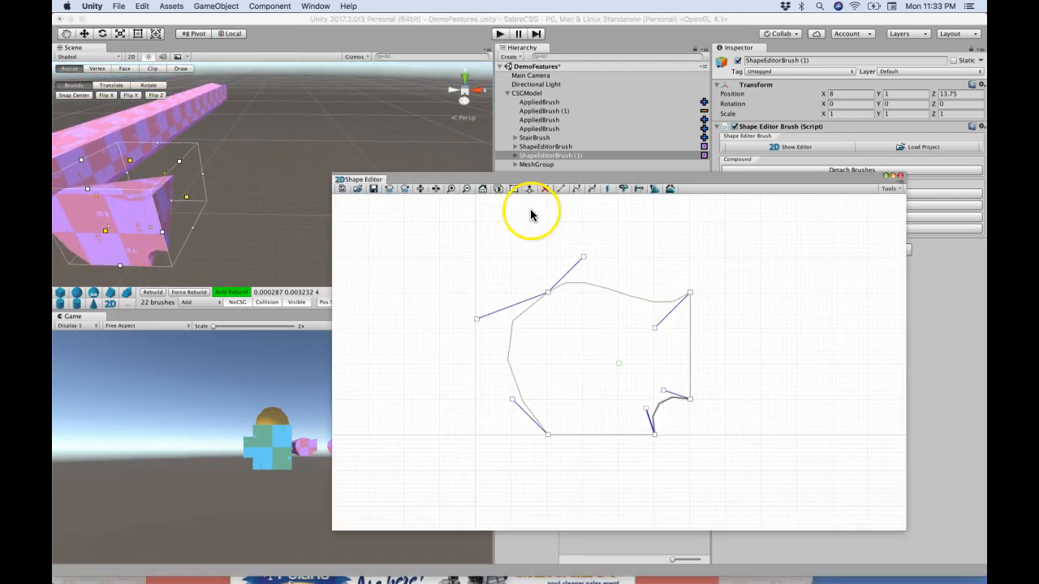
{"action": "left_click", "coordinate": [670, 189]}
{"action": "left_click", "coordinate": [631, 358]}
{"action": "left_click", "coordinate": [636, 363]}
{"action": "left_click", "coordinate": [619, 384]}
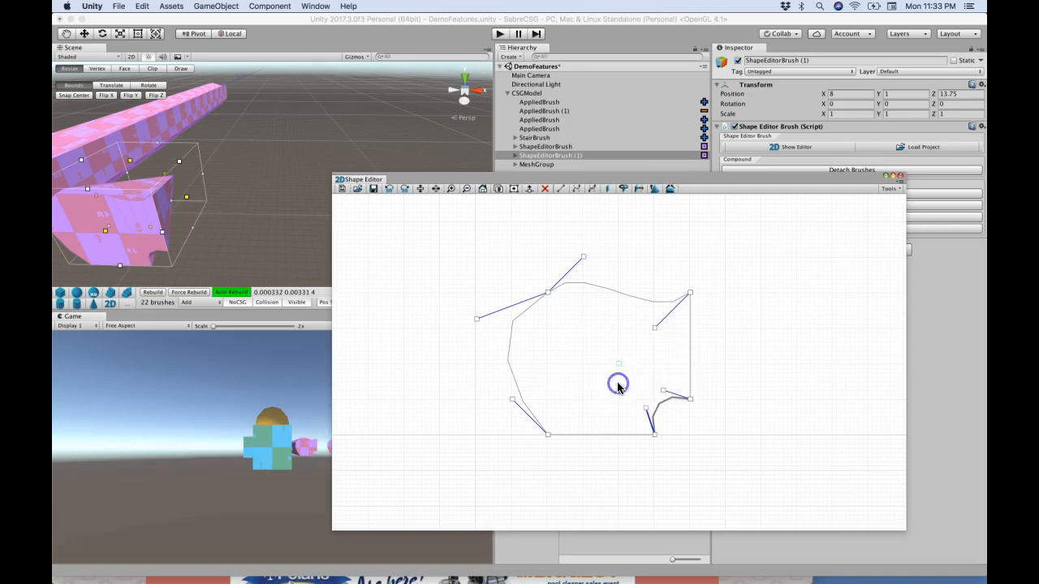
{"action": "left_click_drag", "start_coordinate": [259, 200], "coordinate": [70, 201], "text": "alt"}
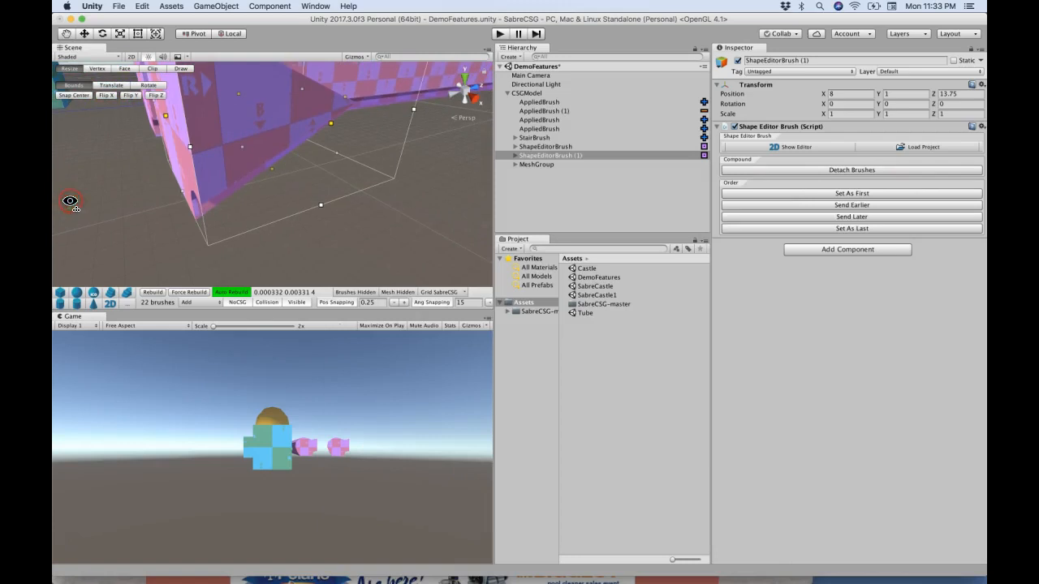
Step: Extrude the shape with a bevel at depth 3, clip depth 1.5 and scale X 1, Y 1
{"action": "key", "text": "super+grave"}
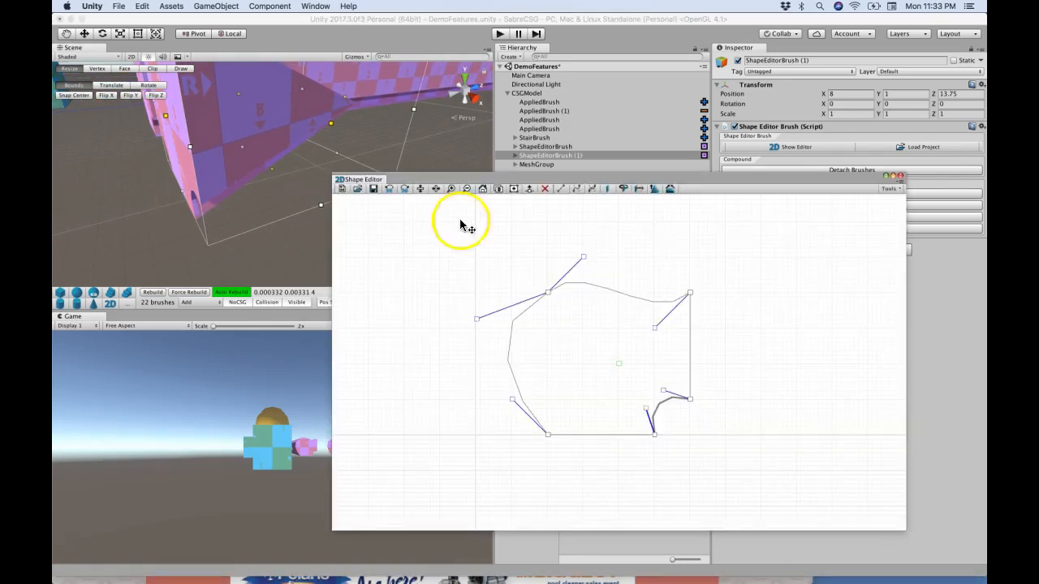
{"action": "left_click", "coordinate": [670, 189]}
{"action": "left_click", "coordinate": [630, 365]}
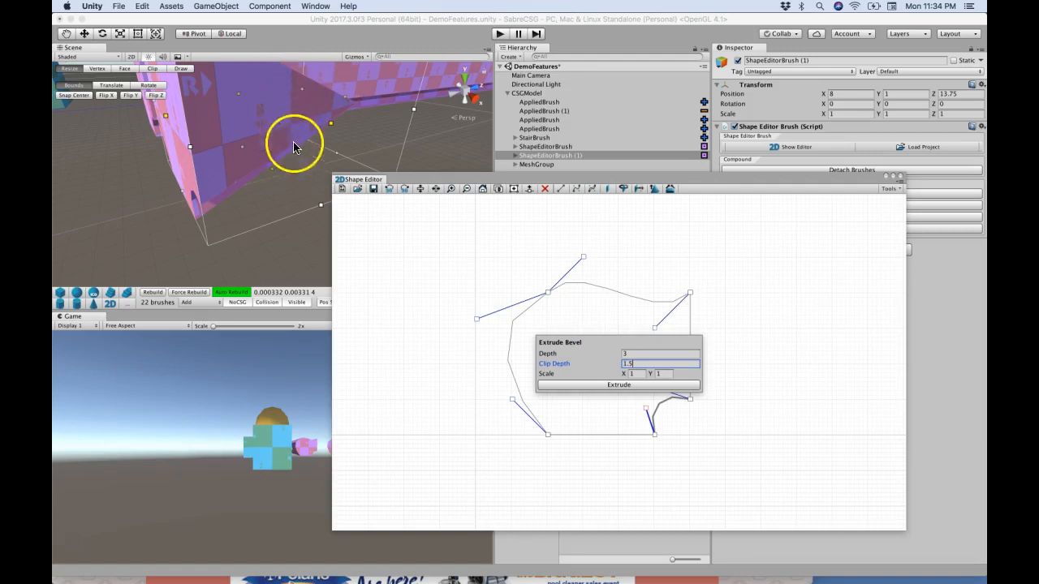
{"action": "left_click", "coordinate": [581, 385]}
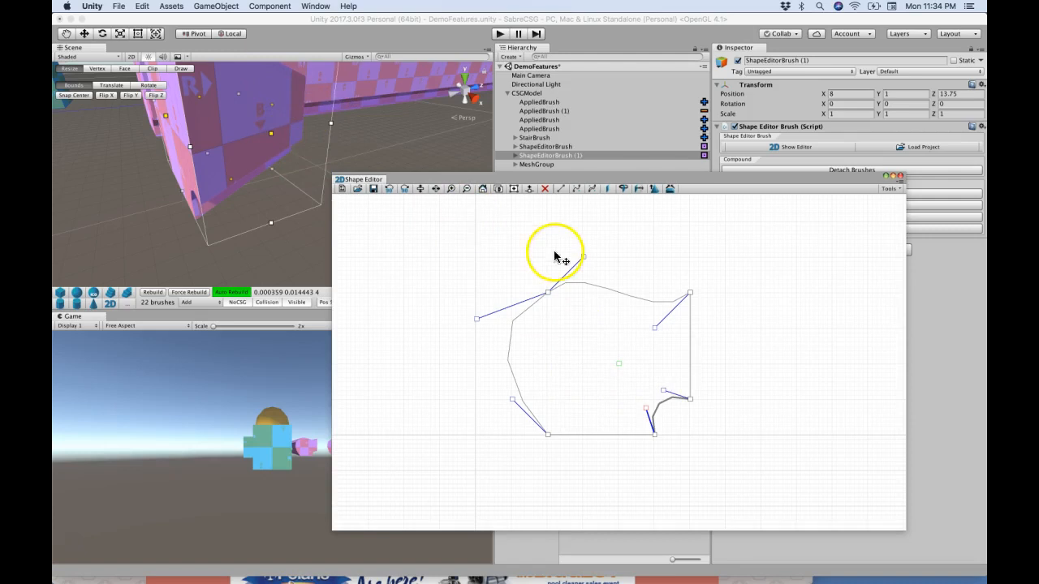
Step: Redo the bevel extrusion with depth 3 and clip depth 0.5, and inspect the brush from several sides
{"action": "left_click", "coordinate": [667, 190]}
{"action": "left_click", "coordinate": [640, 363]}
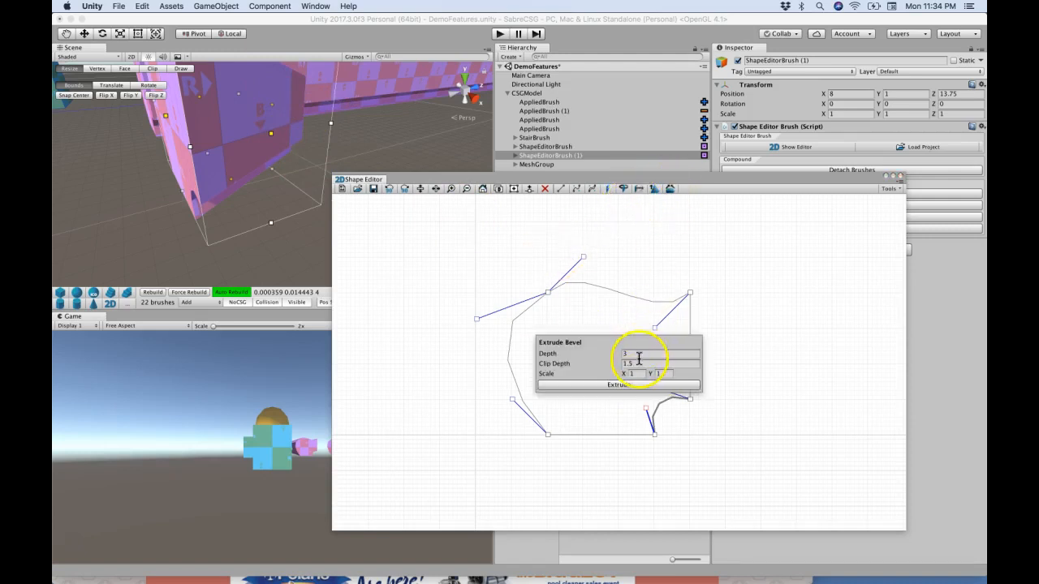
{"action": "left_click", "coordinate": [609, 385]}
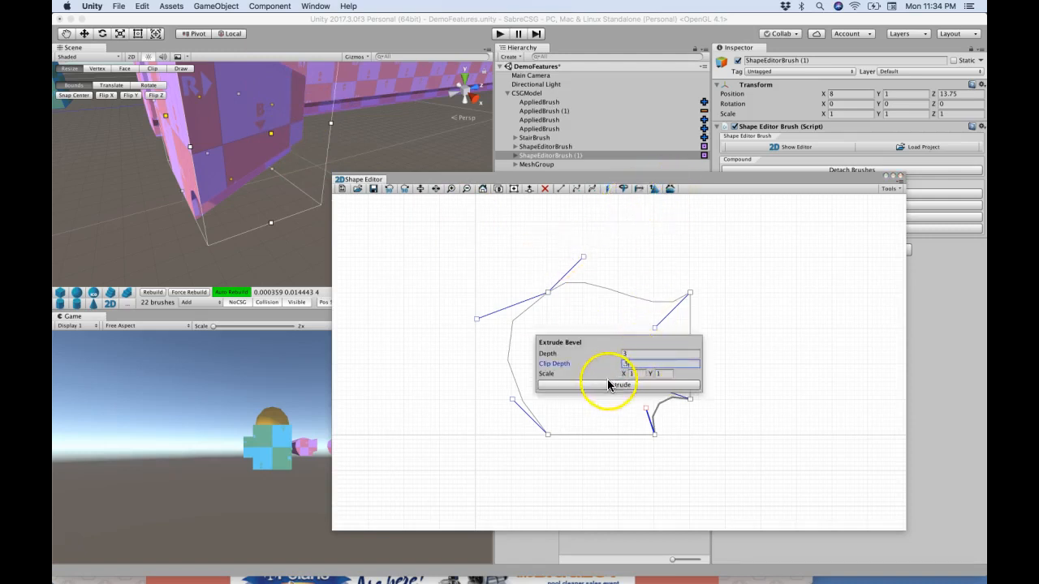
{"action": "left_click", "coordinate": [205, 139]}
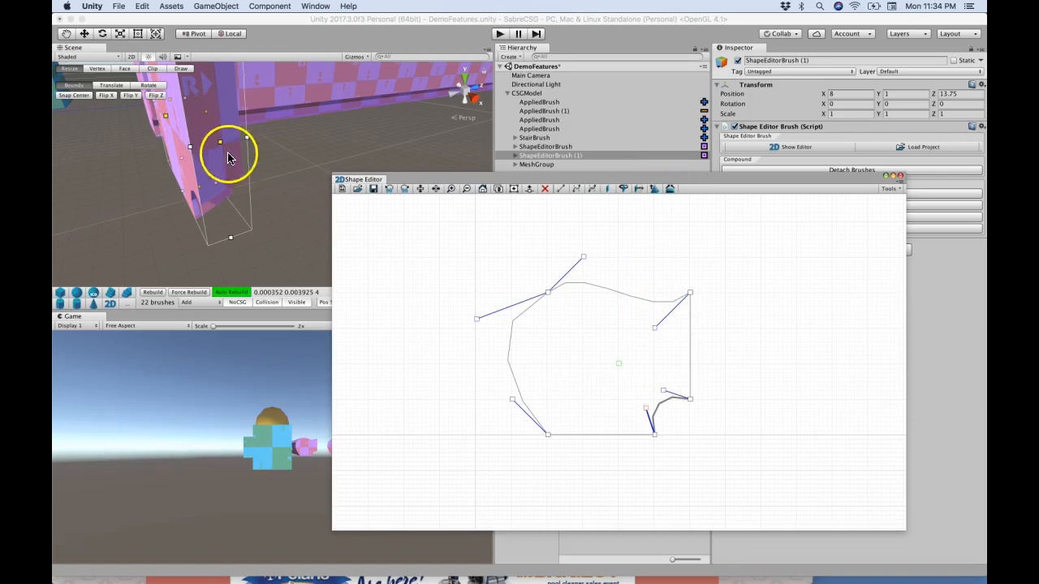
{"action": "mouse_move", "coordinate": [258, 140]}
{"action": "left_mouse_down", "text": "alt"}
{"action": "mouse_move", "coordinate": [144, 133]}
{"action": "mouse_move", "coordinate": [139, 121]}
{"action": "mouse_move", "coordinate": [201, 125]}
{"action": "left_mouse_up", "text": "alt"}
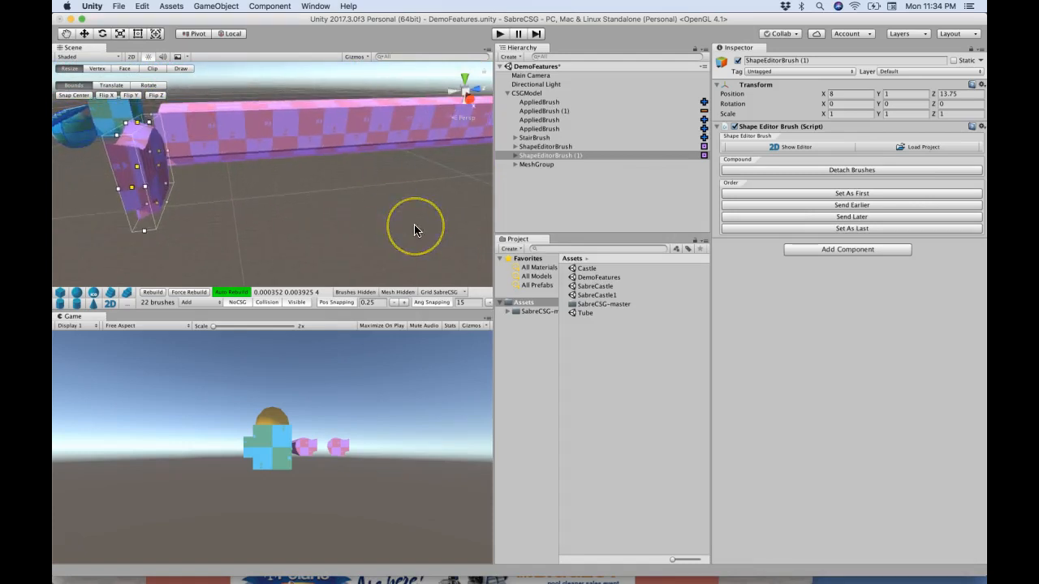
{"action": "key", "text": "super+grave"}
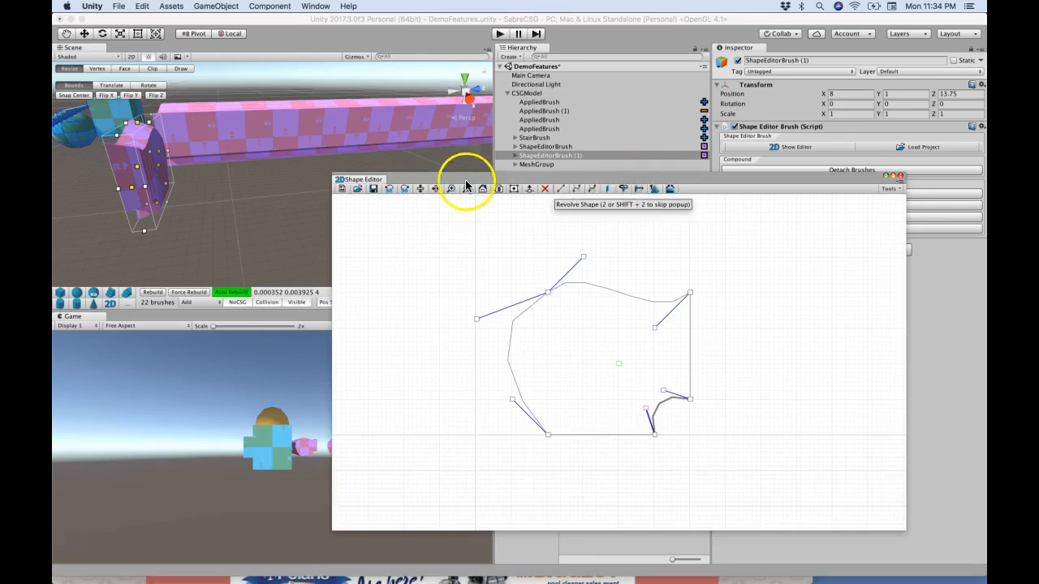
{"action": "left_click", "coordinate": [251, 215]}
{"action": "mouse_move", "coordinate": [251, 215]}
{"action": "left_mouse_down", "text": "alt"}
{"action": "mouse_move", "coordinate": [290, 197]}
{"action": "mouse_move", "coordinate": [204, 202]}
{"action": "left_mouse_up", "text": "alt"}
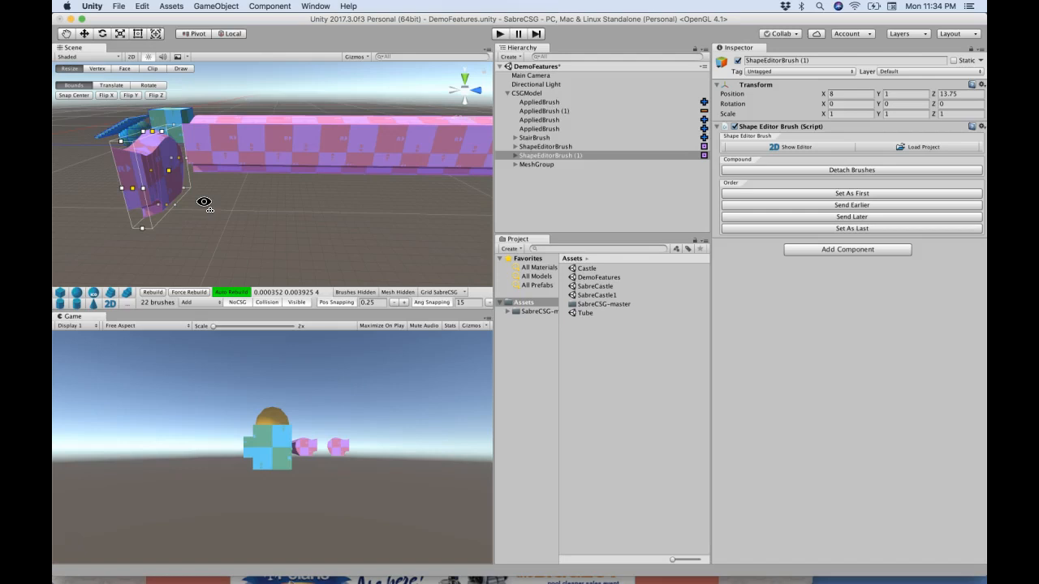
{"action": "left_click_drag", "start_coordinate": [204, 202], "coordinate": [254, 181], "text": "alt"}
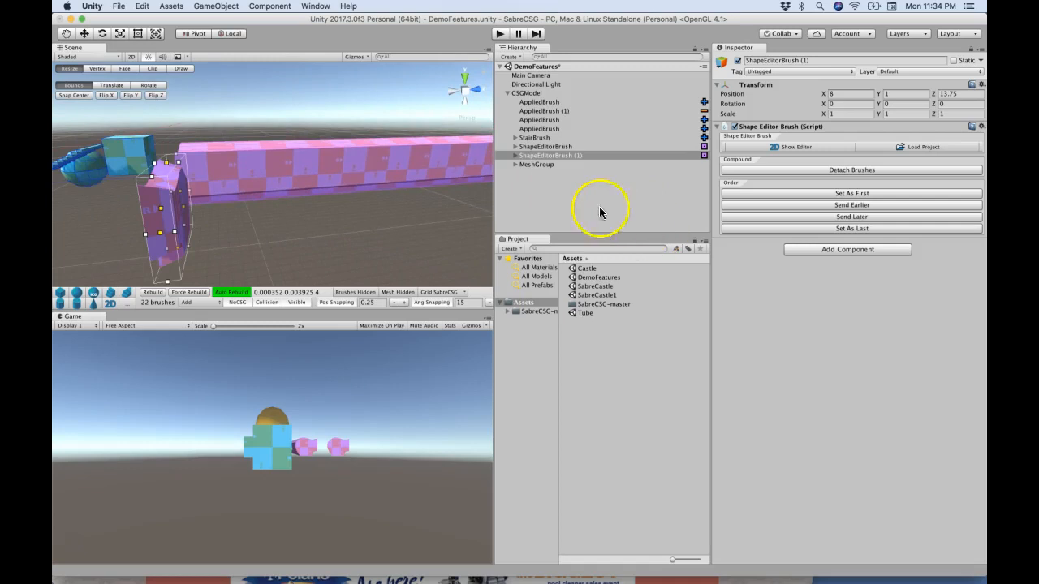
Step: Try to revolve the shape with the global pivot inside its outline
{"action": "key", "text": "super+grave"}
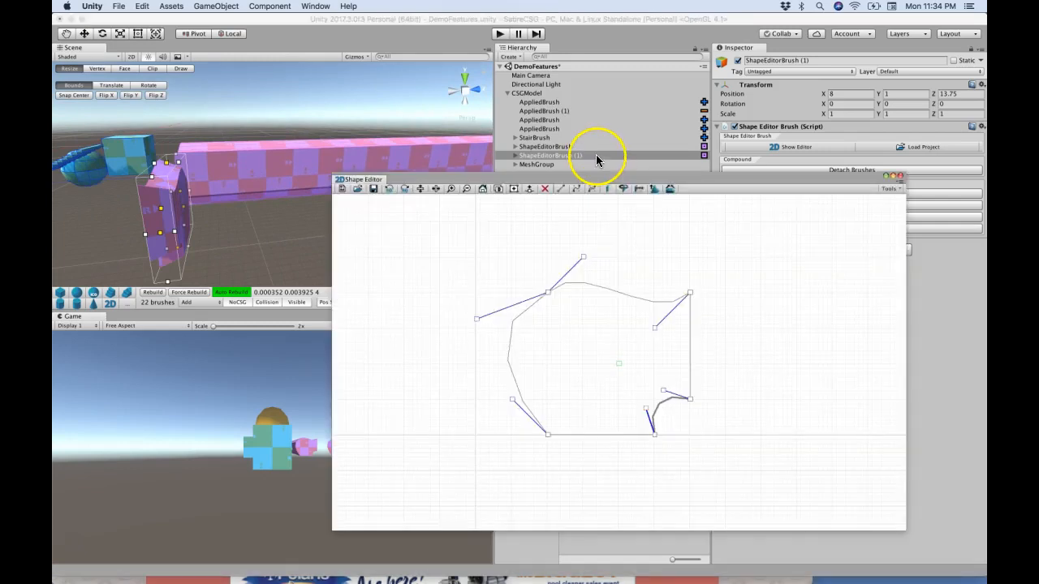
{"action": "left_click", "coordinate": [624, 190]}
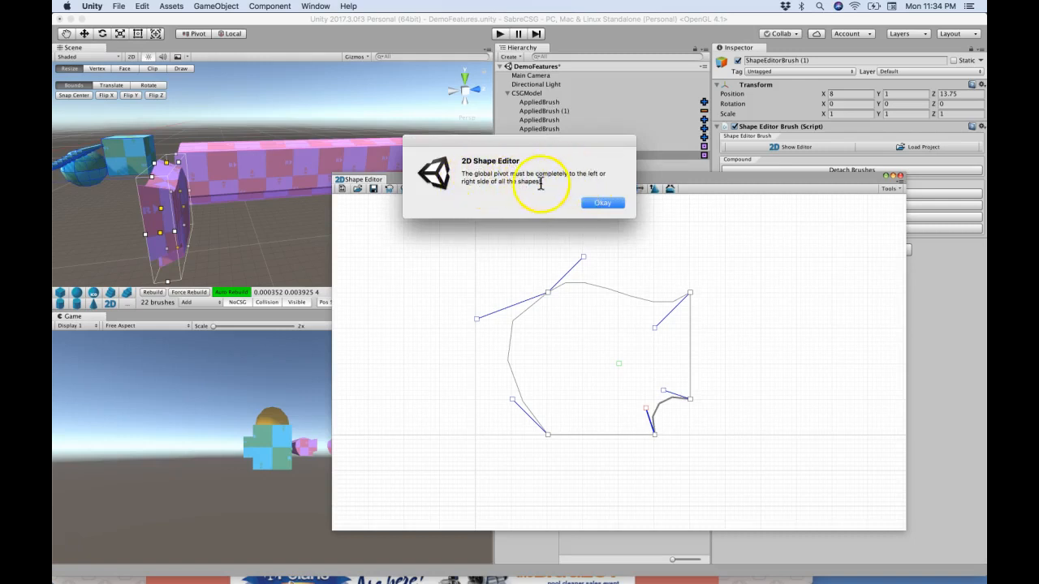
{"action": "left_click", "coordinate": [602, 203]}
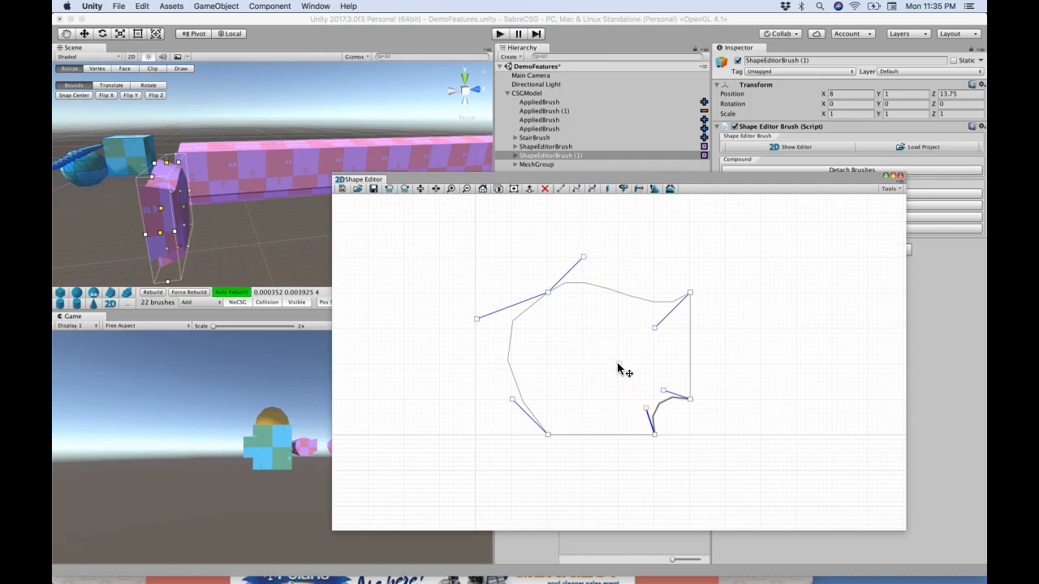
Step: Move the global pivot to the upper left inside the shape and flip the shape horizontally about it four times
{"action": "left_click_drag", "start_coordinate": [620, 367], "coordinate": [548, 333]}
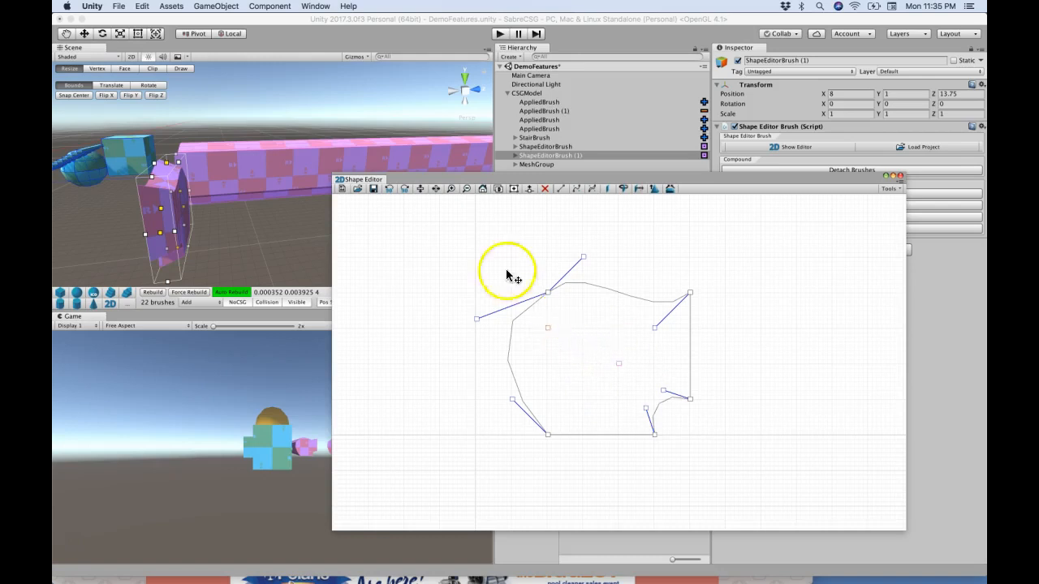
{"action": "left_click", "coordinate": [435, 189]}
{"action": "left_click", "coordinate": [435, 188]}
{"action": "left_click", "coordinate": [435, 188]}
{"action": "left_click", "coordinate": [435, 188]}
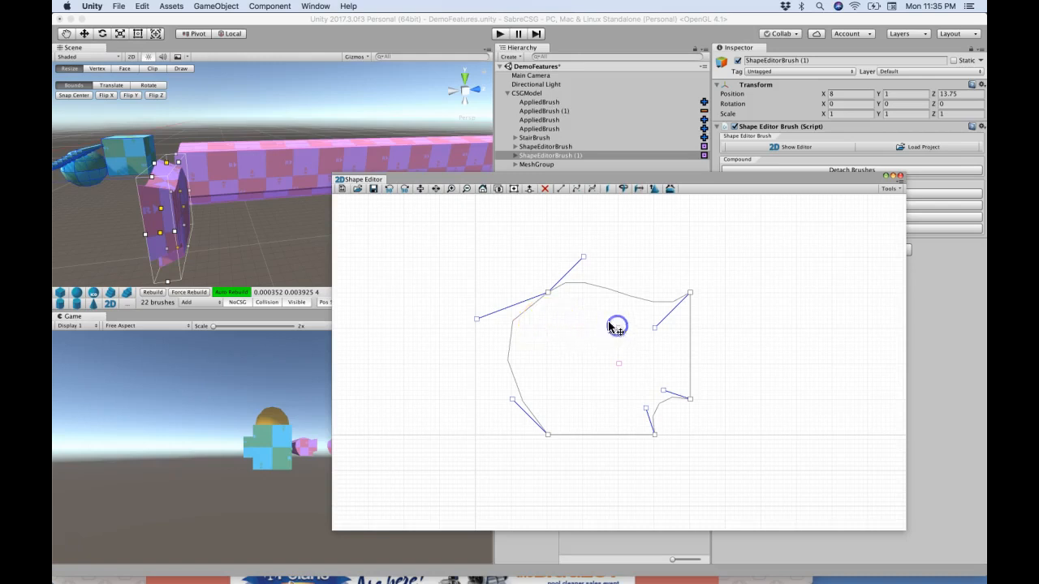
Step: With the global pivot near the shape's middle, flip the shape four times horizontally and four times vertically
{"action": "left_click", "coordinate": [435, 189]}
{"action": "left_click", "coordinate": [435, 189]}
{"action": "left_click", "coordinate": [435, 189]}
{"action": "left_click", "coordinate": [435, 189]}
{"action": "left_click", "coordinate": [420, 190]}
{"action": "left_click", "coordinate": [420, 189]}
{"action": "left_click", "coordinate": [420, 189]}
{"action": "left_click", "coordinate": [420, 189]}
Step: Rotate the shape about the global pivot in eight quarter turns, back to its original orientation
{"action": "left_click", "coordinate": [405, 189]}
{"action": "left_click", "coordinate": [405, 189]}
{"action": "left_click", "coordinate": [405, 189]}
{"action": "left_click", "coordinate": [405, 189]}
{"action": "left_click", "coordinate": [405, 189]}
{"action": "left_click", "coordinate": [405, 189]}
{"action": "left_click", "coordinate": [405, 189]}
{"action": "left_click", "coordinate": [405, 189]}
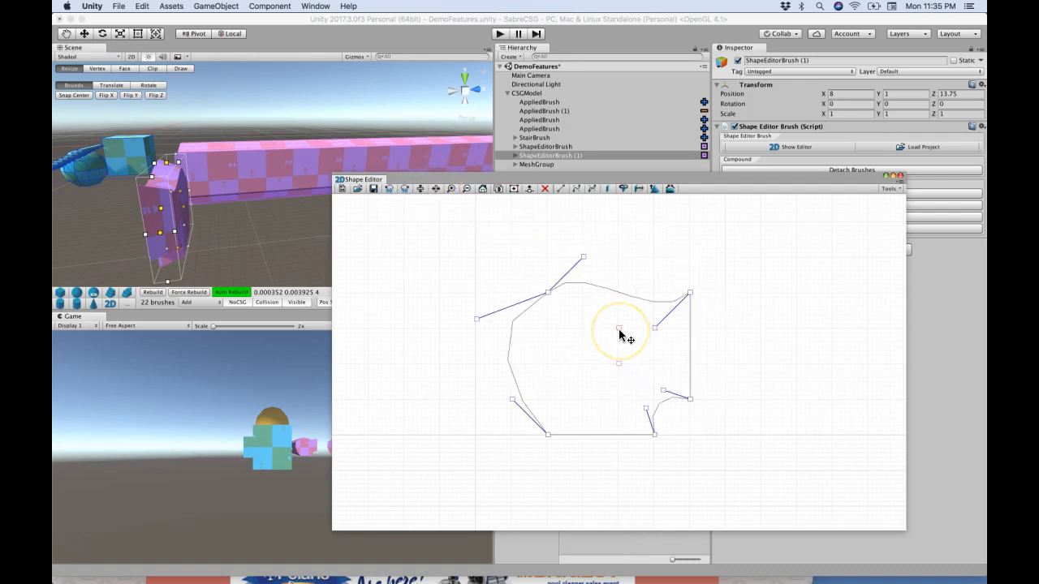
Step: Move the global pivot just outside the shape's right edge
{"action": "left_click_drag", "start_coordinate": [619, 329], "coordinate": [701, 338]}
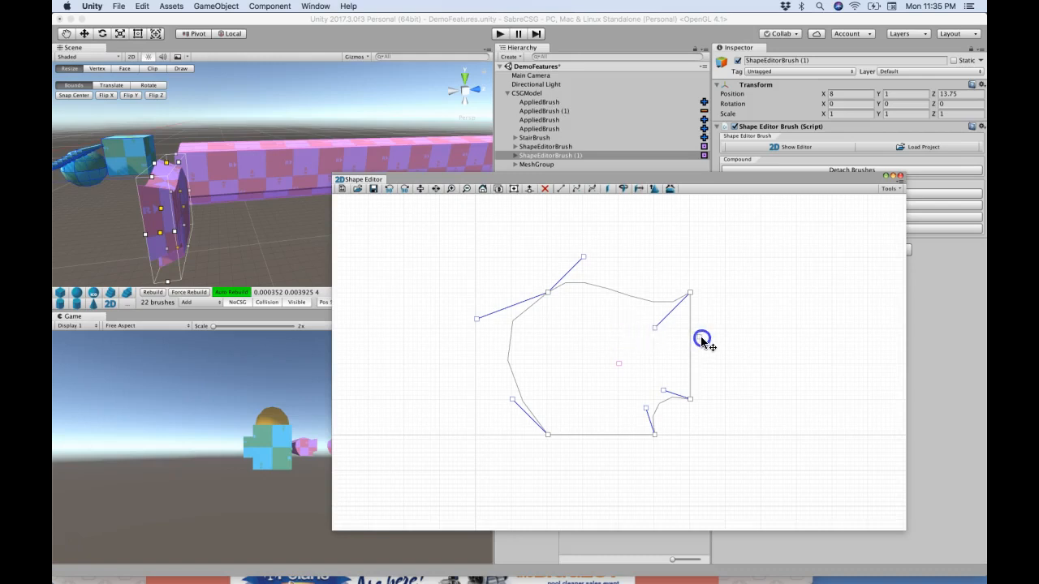
{"action": "left_click", "coordinate": [625, 191]}
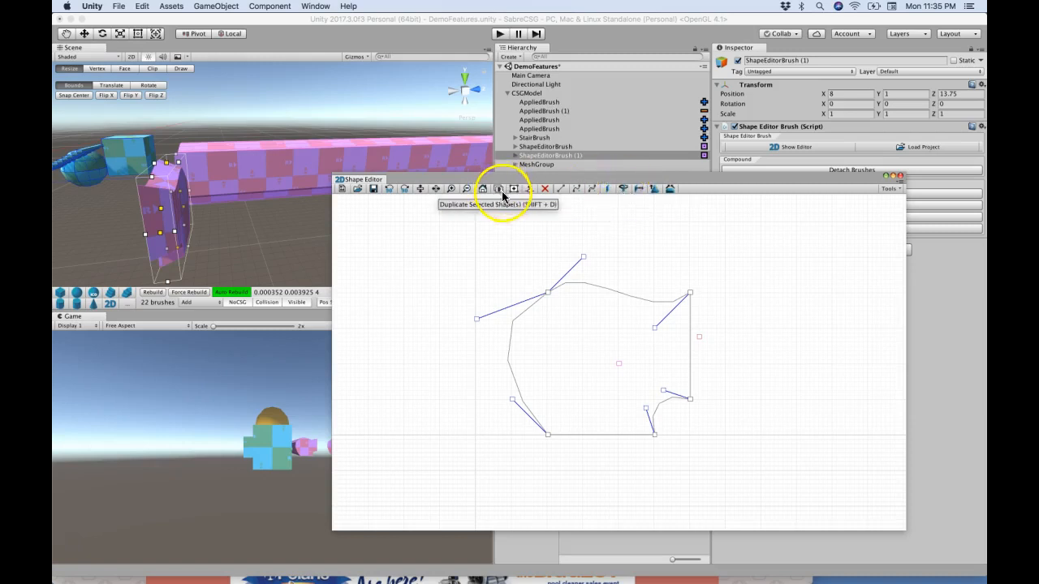
Step: Duplicate the custom shape and delete the duplicate
{"action": "left_click", "coordinate": [620, 364]}
{"action": "left_click", "coordinate": [498, 193]}
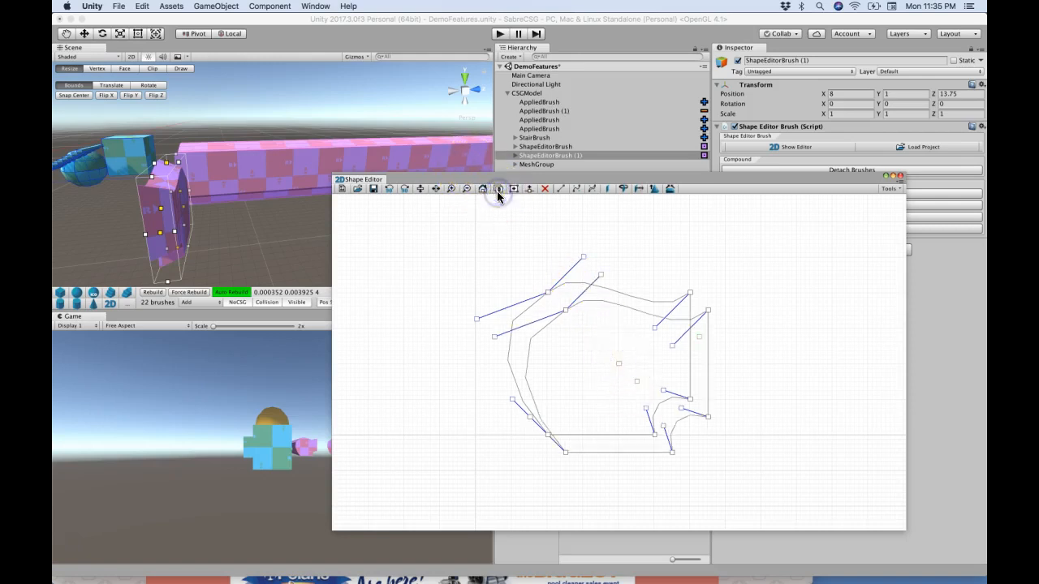
{"action": "left_click", "coordinate": [546, 189]}
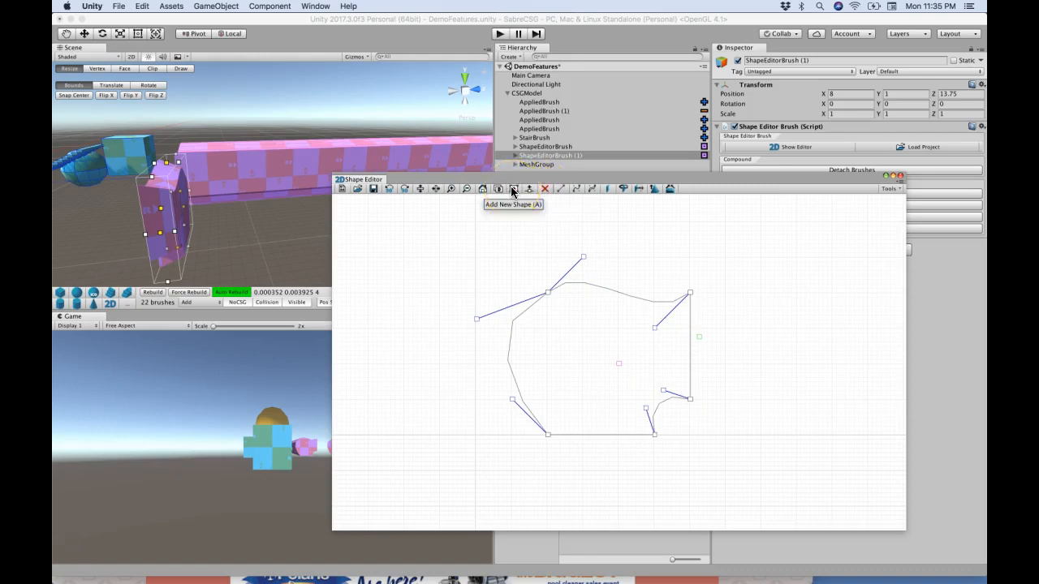
Step: Add a new square shape, separate it from the custom shape, delete it, and return the custom shape to its place
{"action": "left_click", "coordinate": [513, 191]}
{"action": "left_click", "coordinate": [641, 396]}
{"action": "left_click_drag", "start_coordinate": [621, 365], "coordinate": [629, 319]}
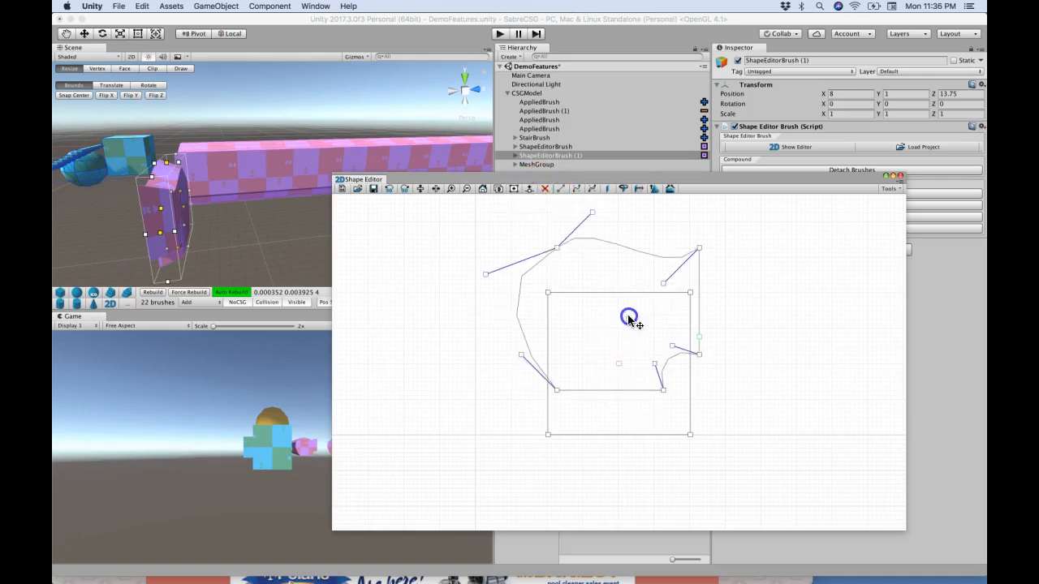
{"action": "left_click_drag", "start_coordinate": [620, 365], "coordinate": [592, 371]}
{"action": "left_click", "coordinate": [545, 192]}
{"action": "left_click_drag", "start_coordinate": [627, 330], "coordinate": [615, 380]}
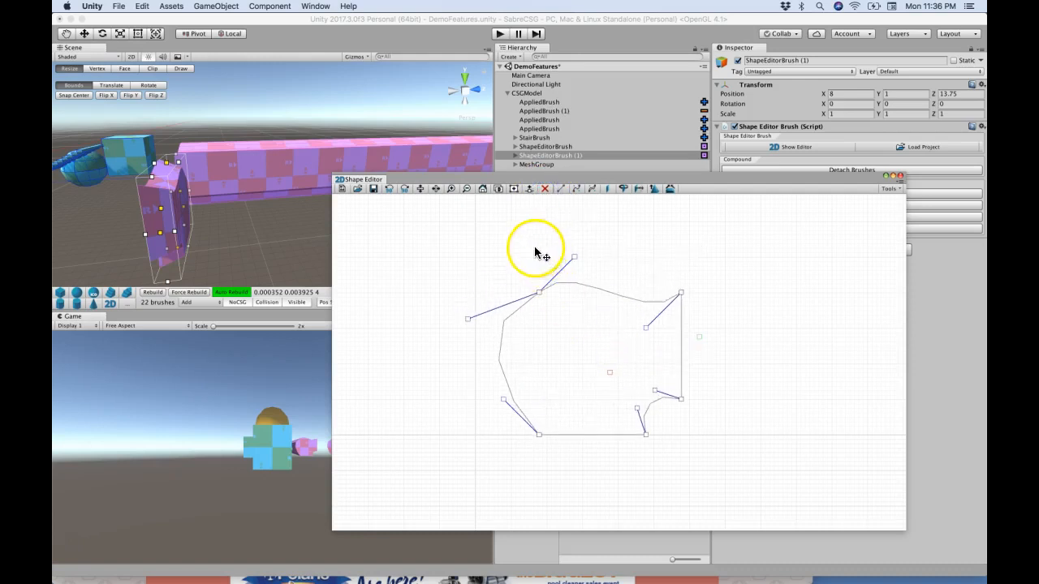
Step: Move the global pivot farther away from the shape's right edge, leaving a clear gap between them
{"action": "left_click", "coordinate": [450, 190]}
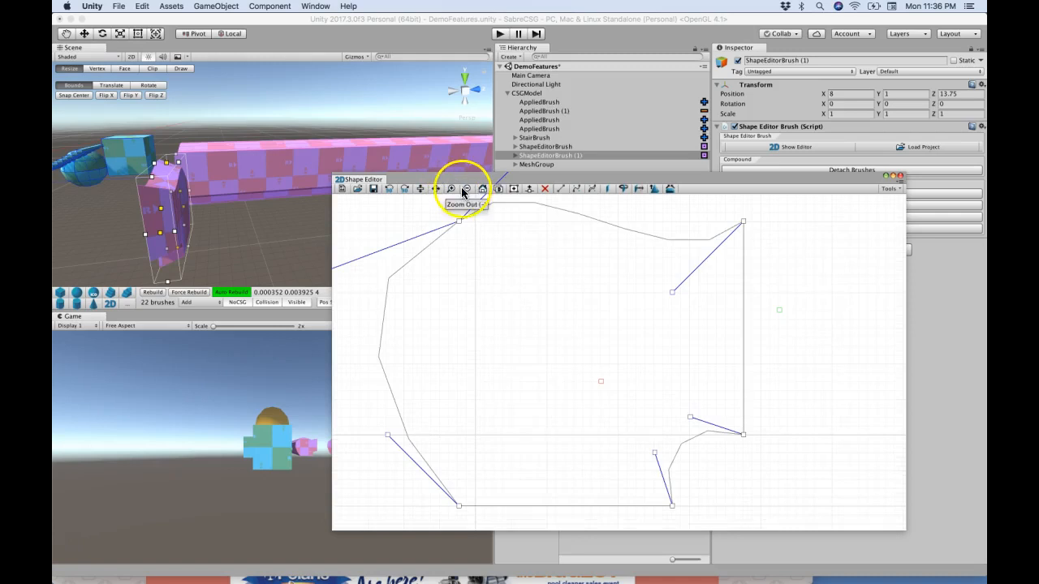
{"action": "left_click", "coordinate": [465, 189]}
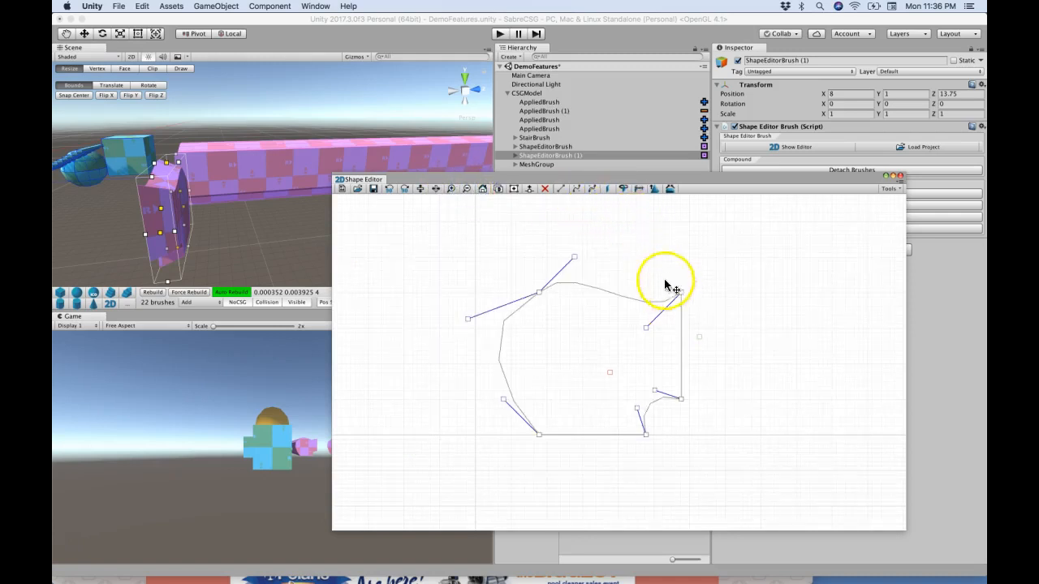
{"action": "left_click", "coordinate": [697, 341]}
{"action": "left_click_drag", "start_coordinate": [699, 339], "coordinate": [749, 338]}
{"action": "left_click", "coordinate": [711, 358]}
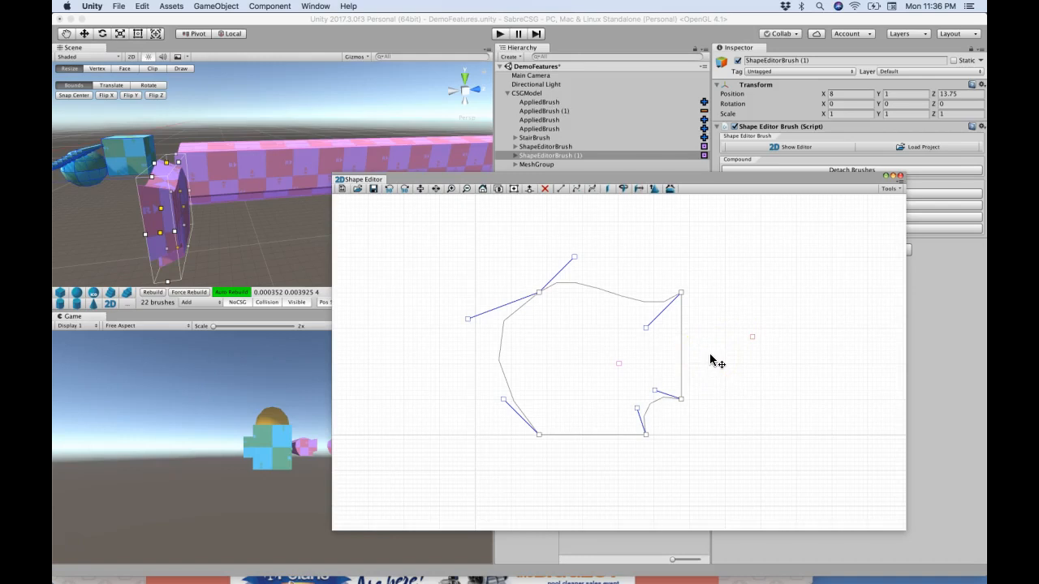
Step: Revolve the shape into a full ring with 8 per 360, 8 steps and scale X 1, Y 1
{"action": "left_click", "coordinate": [623, 189]}
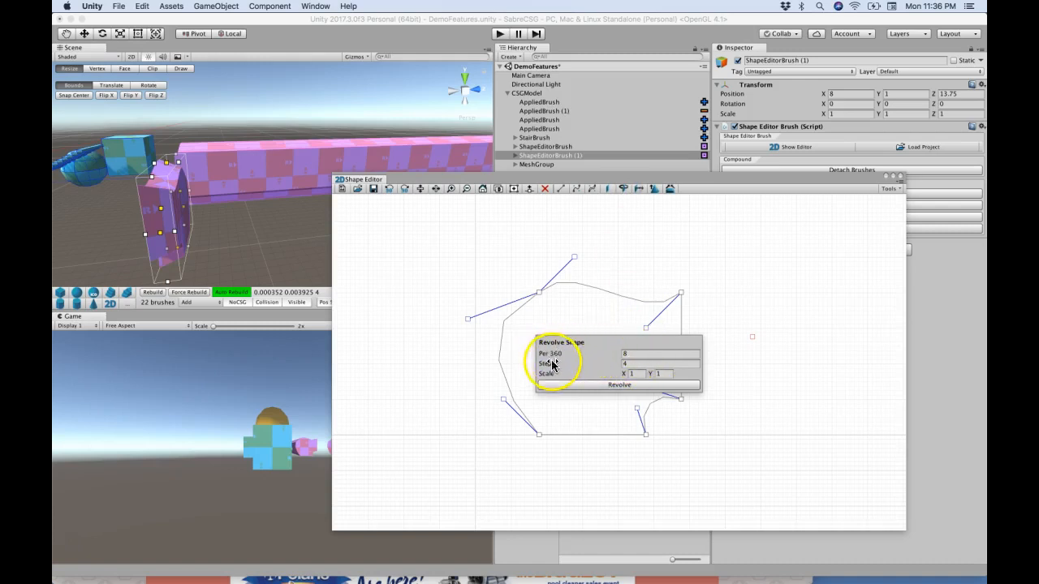
{"action": "left_click", "coordinate": [629, 365]}
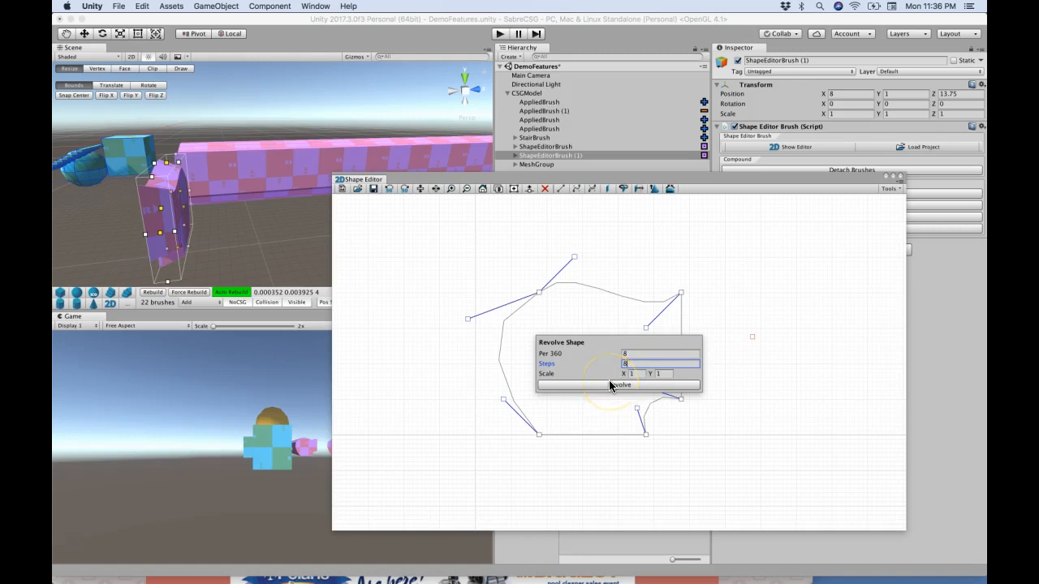
{"action": "left_click", "coordinate": [609, 381]}
{"action": "left_click", "coordinate": [234, 231]}
{"action": "mouse_move", "coordinate": [244, 232]}
{"action": "left_mouse_down", "text": "alt"}
{"action": "mouse_move", "coordinate": [276, 207]}
{"action": "mouse_move", "coordinate": [283, 82]}
{"action": "mouse_move", "coordinate": [279, 234]}
{"action": "left_mouse_up", "text": "alt"}
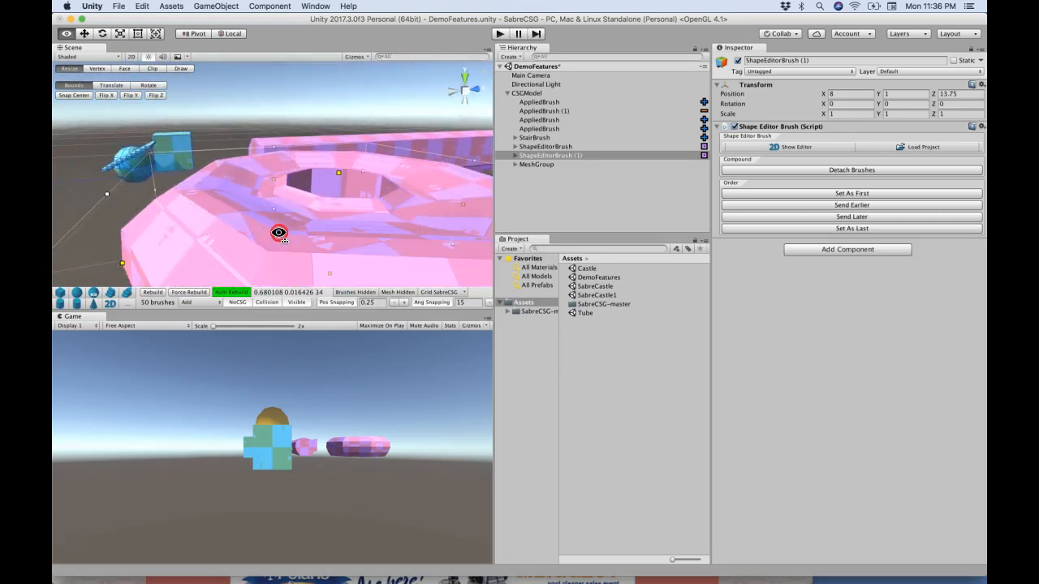
Step: Revolve the shape again with fewer steps at 8 per 360 to form a half ring, and view it
{"action": "double_click", "coordinate": [566, 156]}
{"action": "left_click", "coordinate": [623, 187]}
{"action": "left_click", "coordinate": [631, 363]}
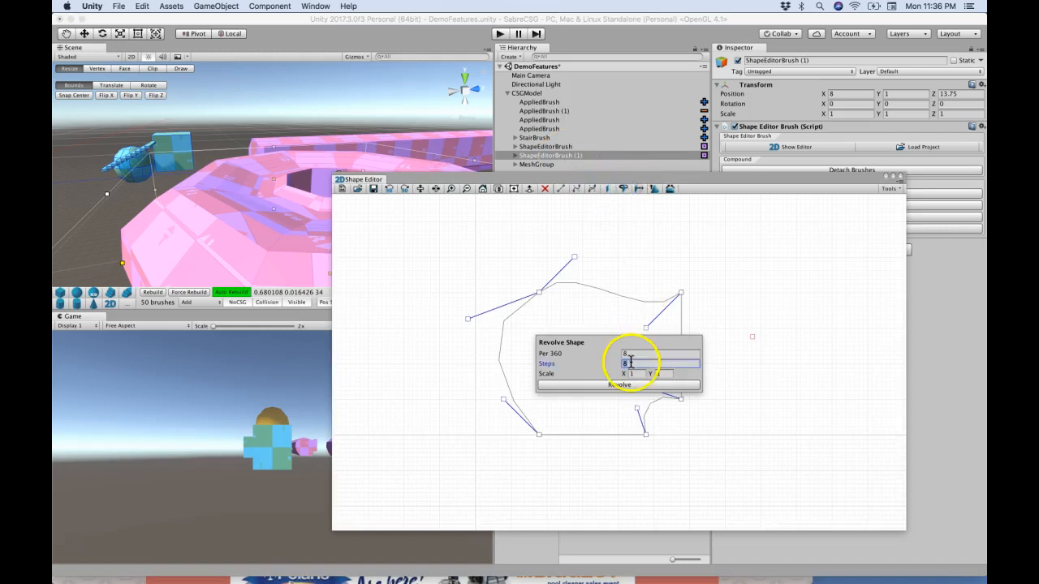
{"action": "left_click", "coordinate": [615, 383]}
{"action": "right_click_drag", "start_coordinate": [260, 255], "coordinate": [392, 238]}
{"action": "key", "text": "s"}
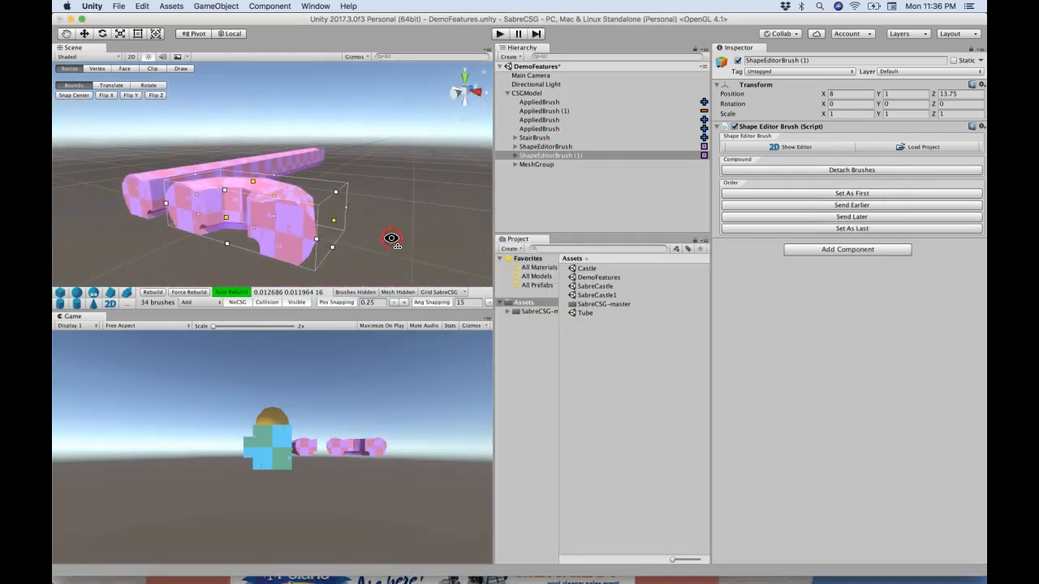
Step: Revolve the custom shape into a smoother half ring using 24 per 360 and 12 steps, and view it
{"action": "left_click", "coordinate": [606, 254]}
{"action": "left_click", "coordinate": [622, 189]}
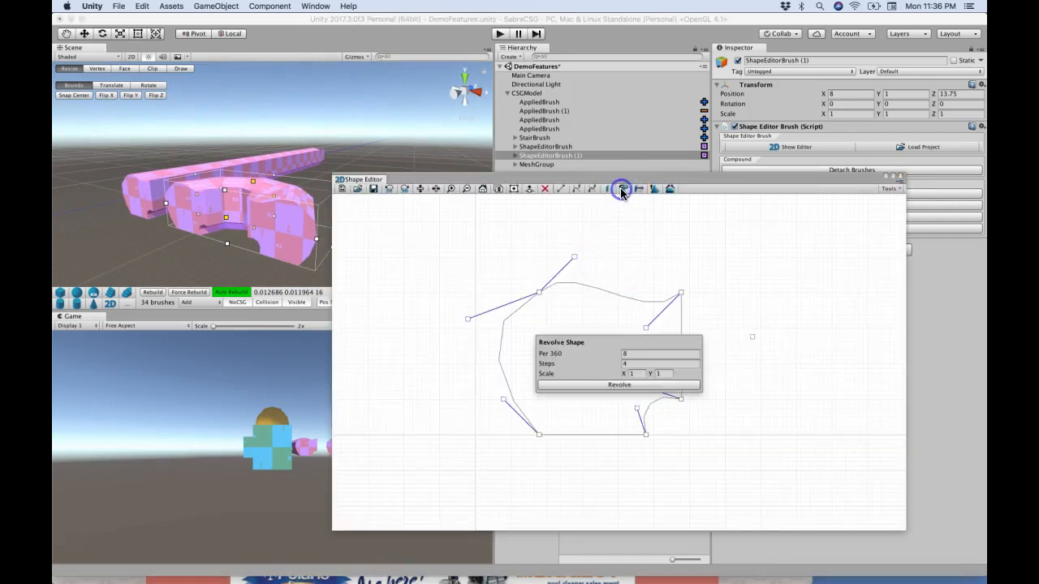
{"action": "left_click", "coordinate": [632, 353]}
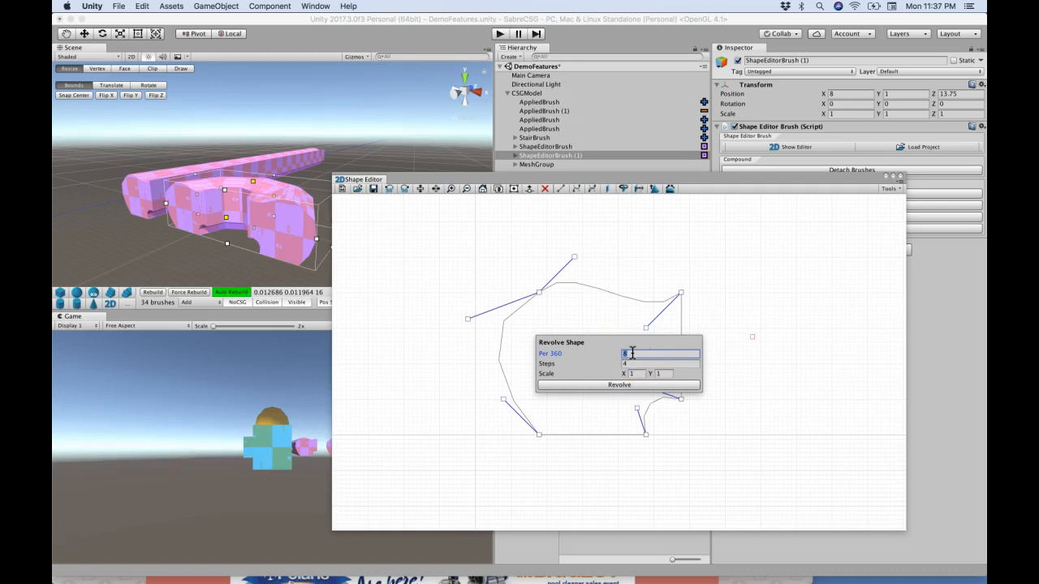
{"action": "left_click", "coordinate": [632, 364]}
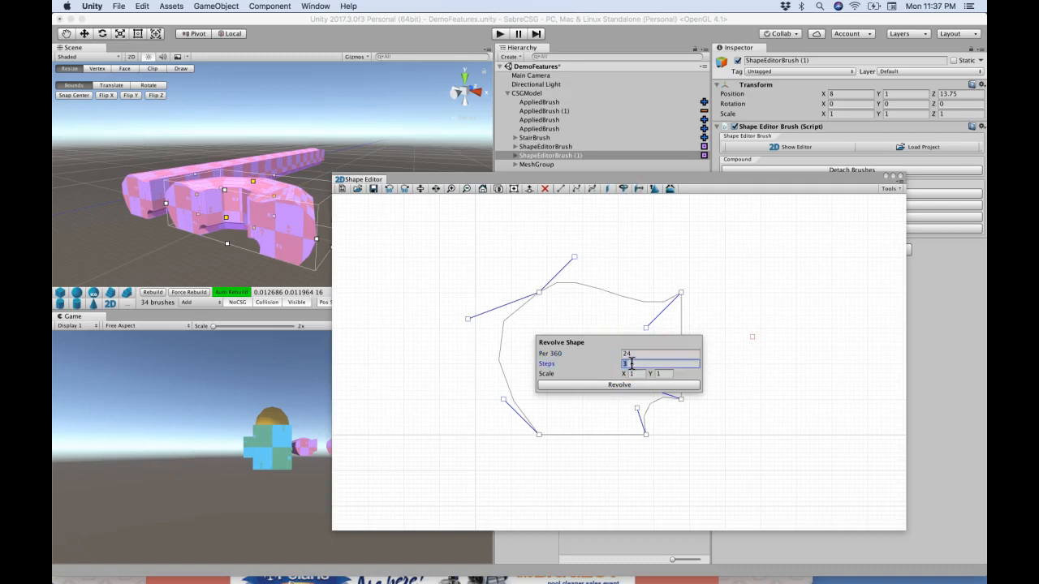
{"action": "type", "text": "12"}
{"action": "left_click", "coordinate": [615, 383]}
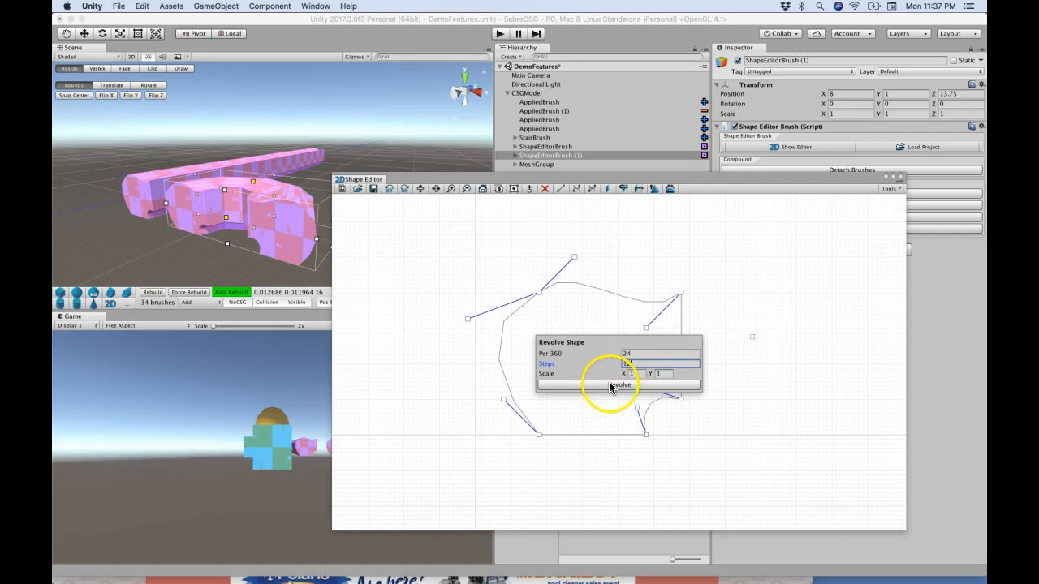
{"action": "mouse_move", "coordinate": [303, 244]}
{"action": "right_mouse_down"}
{"action": "mouse_move", "coordinate": [286, 285]}
{"action": "mouse_move", "coordinate": [283, 262]}
{"action": "right_mouse_up"}
{"action": "key", "text": "w"}
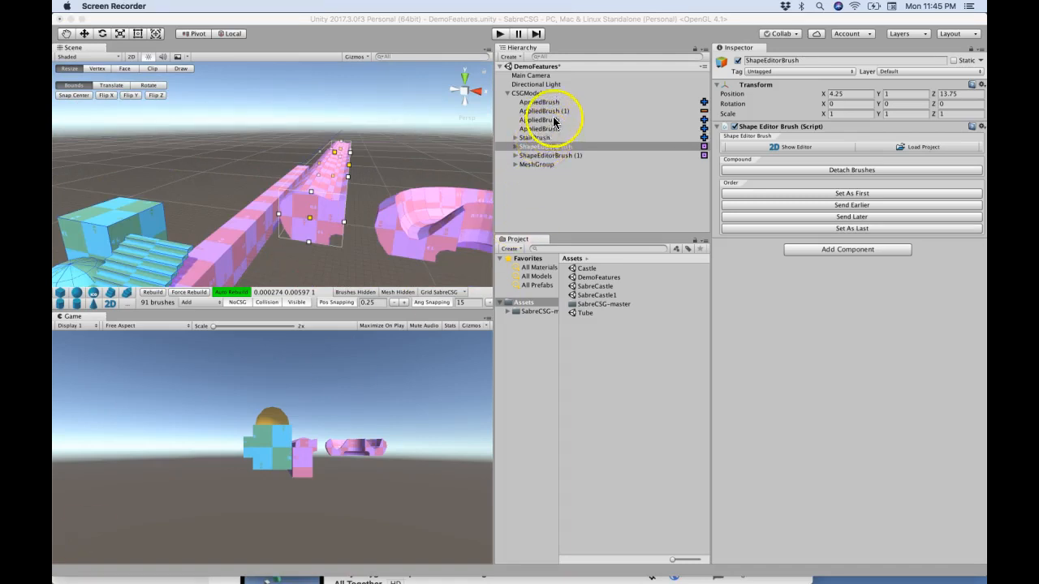
Step: Load the embedded project of the straight extruded brush, ShapeEditorBrush, into the 2D Shape Editor
{"action": "left_click", "coordinate": [548, 156]}
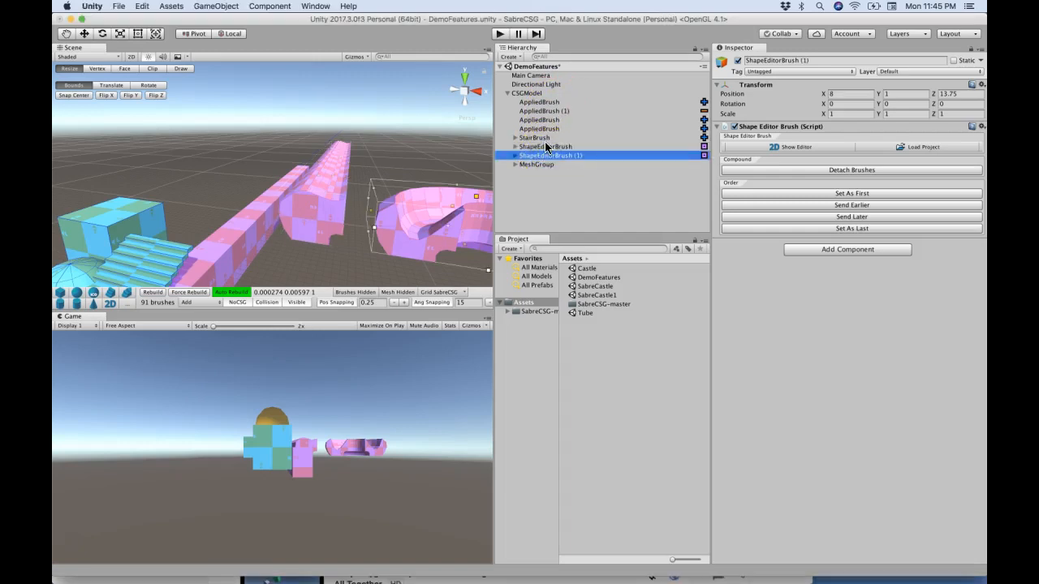
{"action": "left_click", "coordinate": [750, 146]}
{"action": "left_click", "coordinate": [612, 147]}
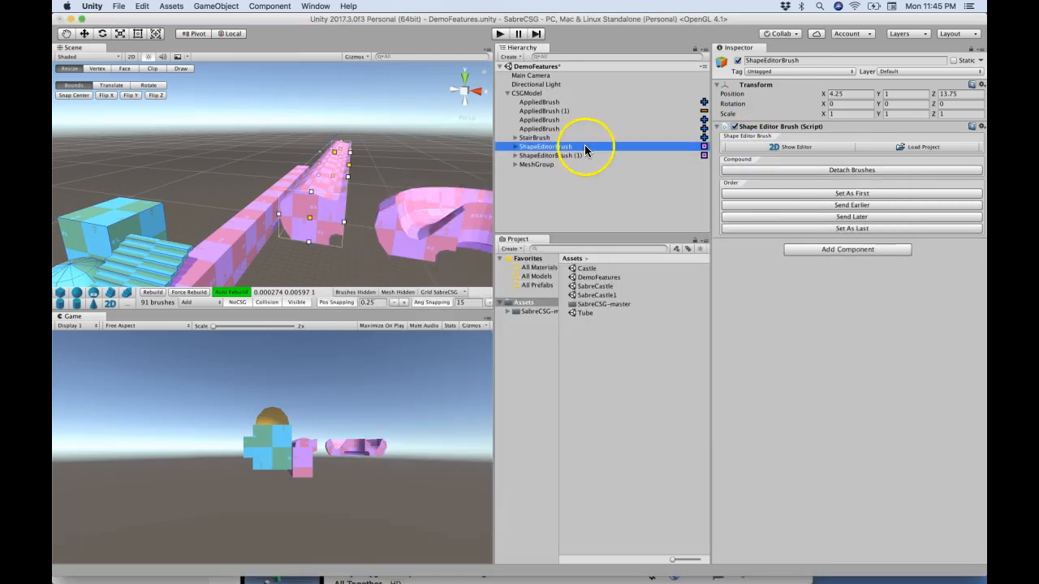
{"action": "left_click", "coordinate": [746, 147]}
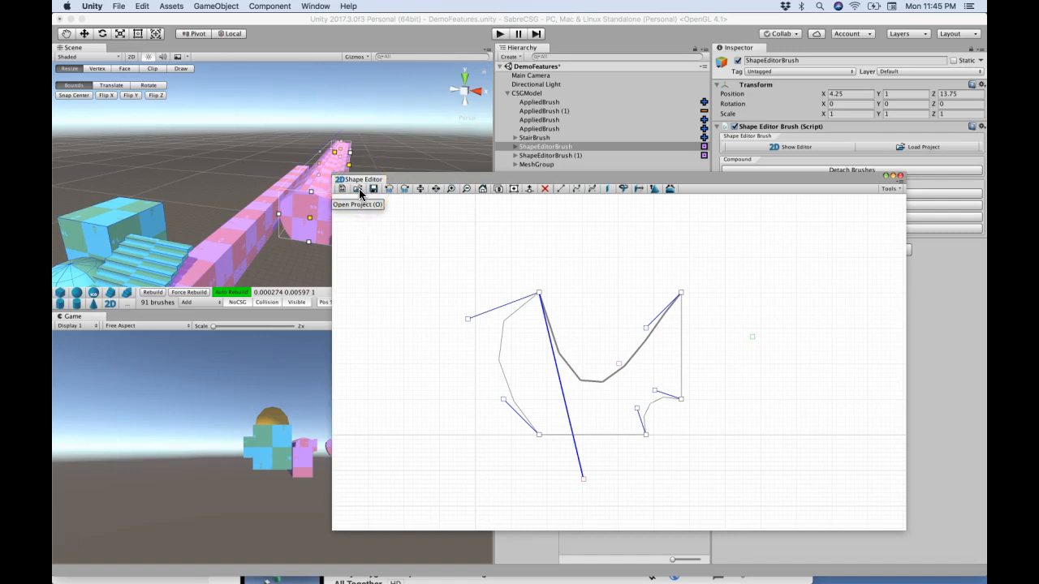
{"action": "left_click", "coordinate": [778, 134]}
{"action": "left_click", "coordinate": [908, 147]}
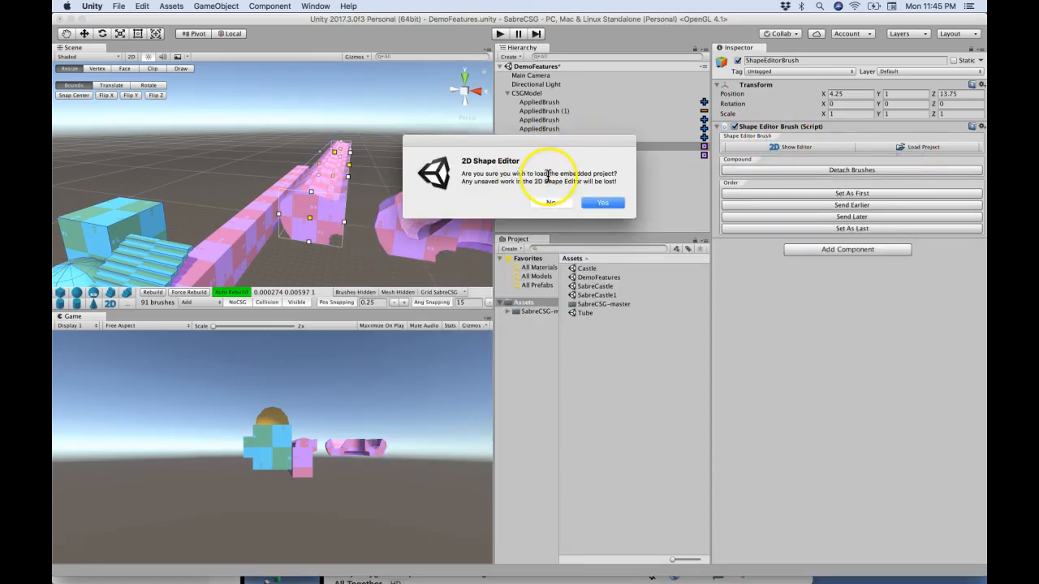
{"action": "left_click", "coordinate": [598, 203]}
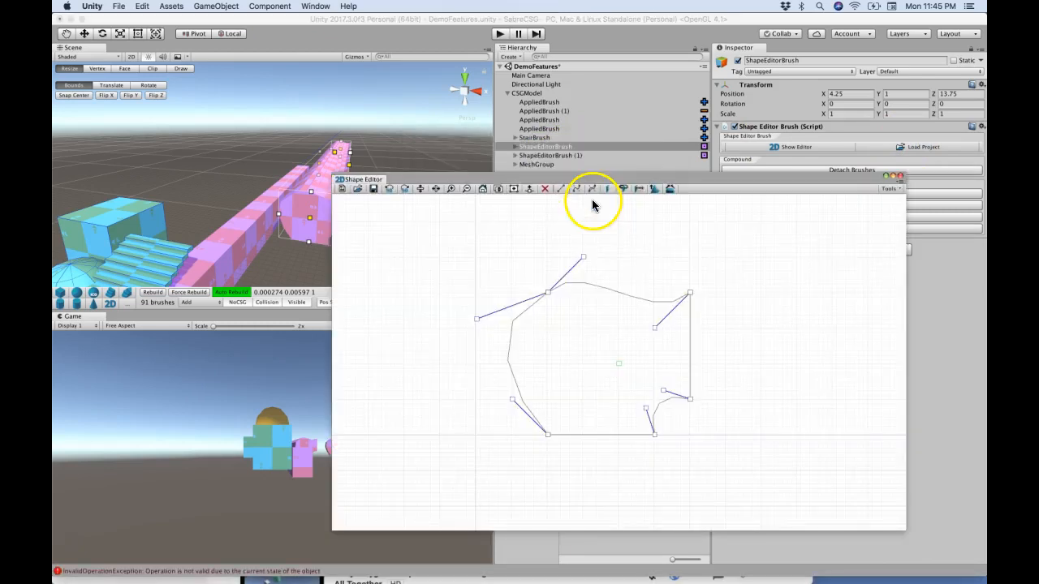
Step: Load the embedded project of the revolved brush, ShapeEditorBrush (1), into the 2D Shape Editor and move the editor clear of the hierarchy
{"action": "left_click", "coordinate": [549, 155]}
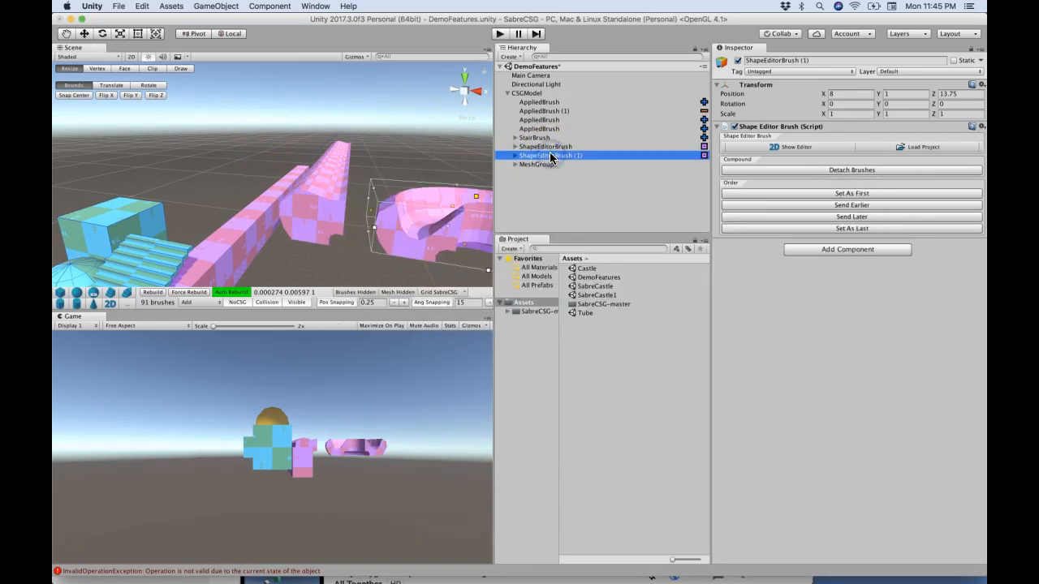
{"action": "left_click", "coordinate": [795, 147]}
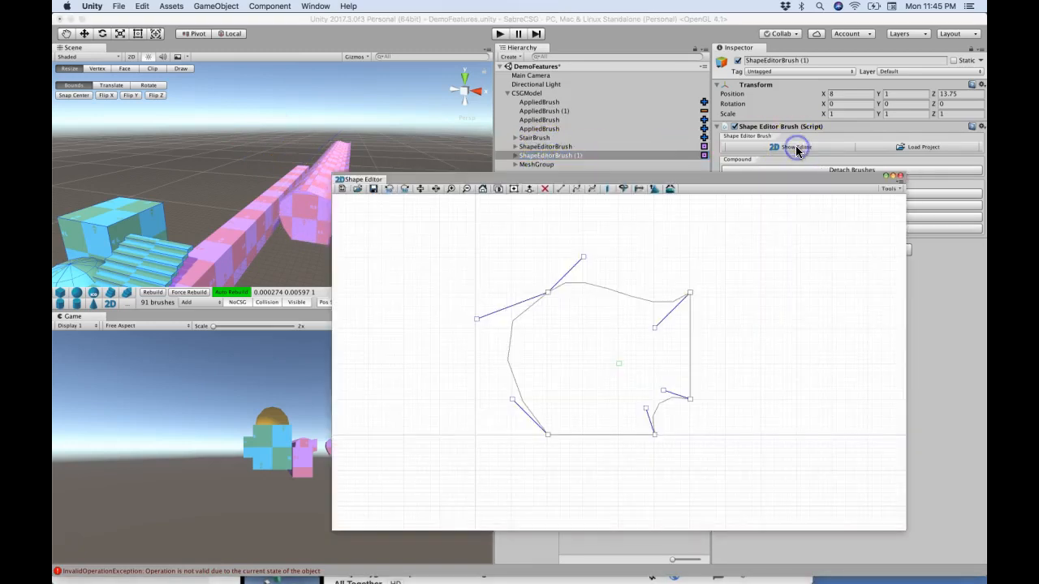
{"action": "left_click", "coordinate": [890, 143]}
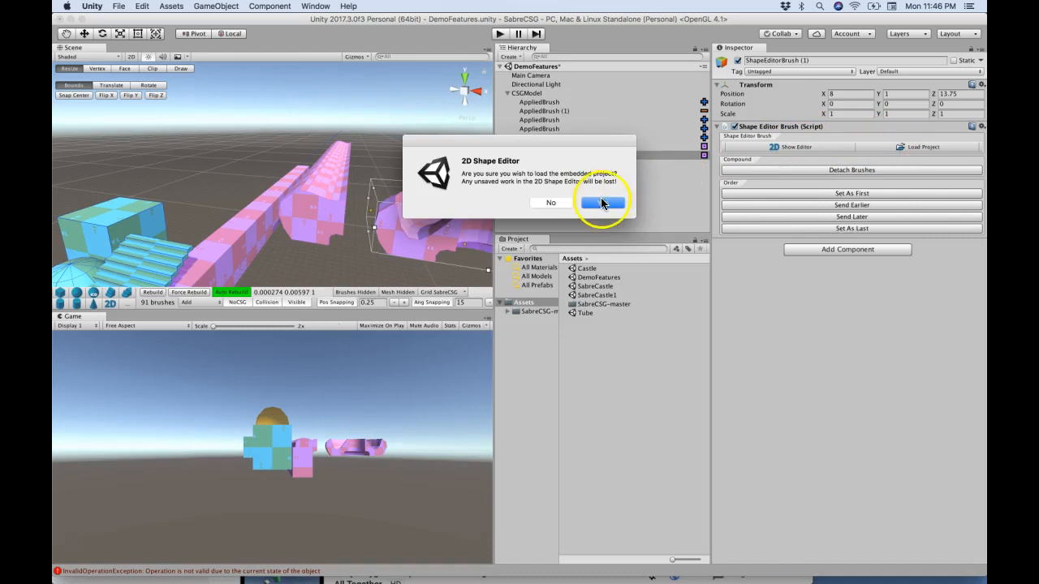
{"action": "left_click", "coordinate": [603, 201]}
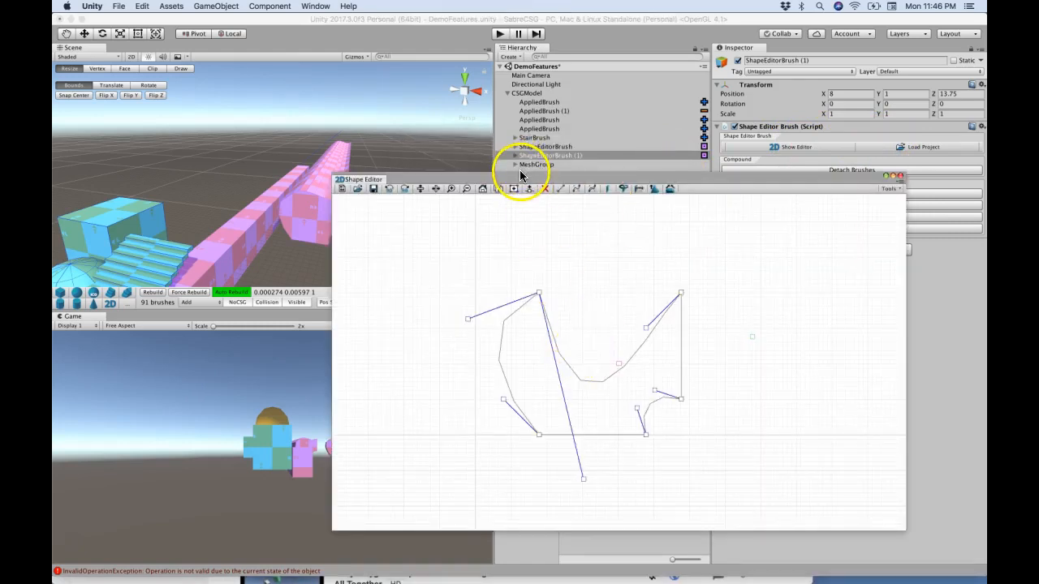
{"action": "left_click_drag", "start_coordinate": [476, 180], "coordinate": [475, 242]}
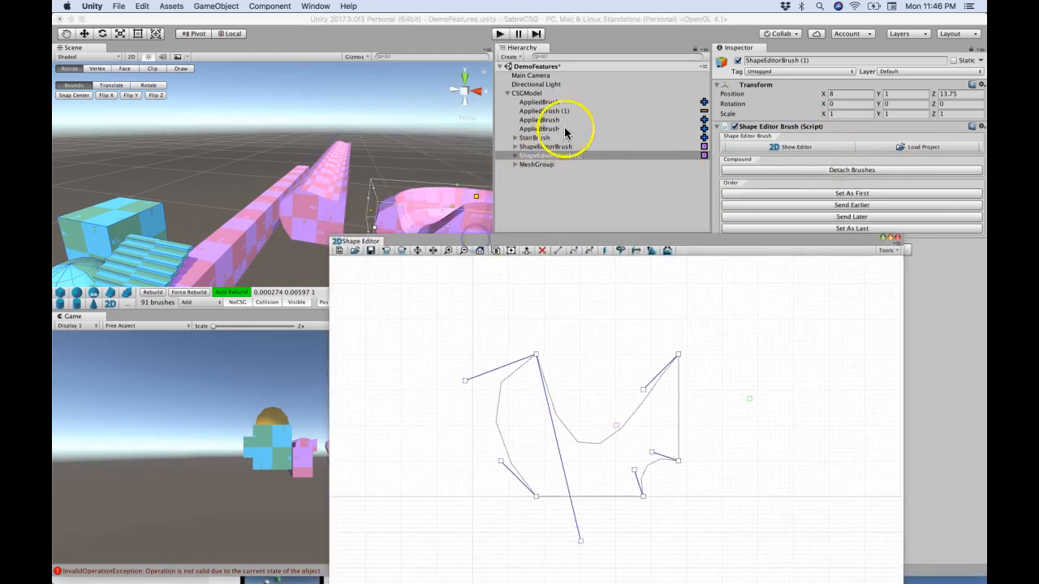
{"action": "left_click", "coordinate": [547, 144]}
{"action": "left_click", "coordinate": [541, 155]}
{"action": "left_click", "coordinate": [542, 145]}
{"action": "left_click", "coordinate": [543, 154]}
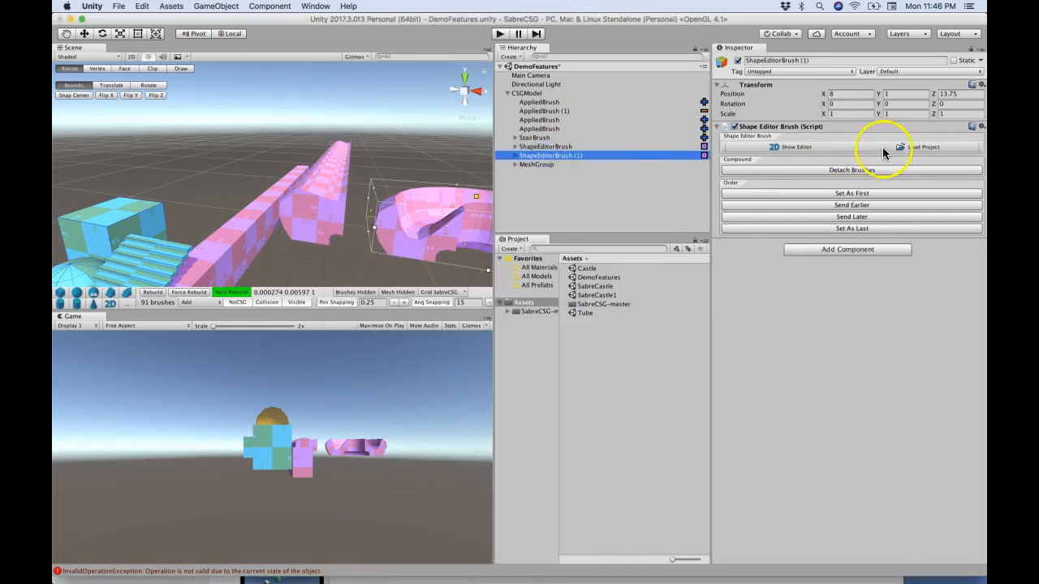
{"action": "left_click", "coordinate": [70, 543]}
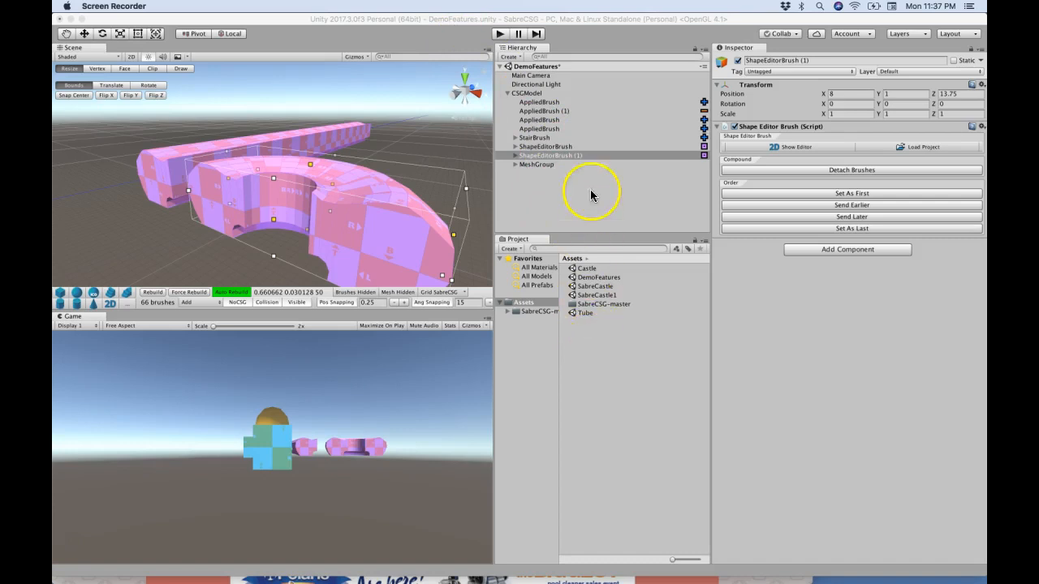
Step: Pull the upper-left curve handle down below the shape's base so the upper edge bends deeply inward
{"action": "left_click_drag", "start_coordinate": [362, 187], "coordinate": [337, 176], "text": "alt"}
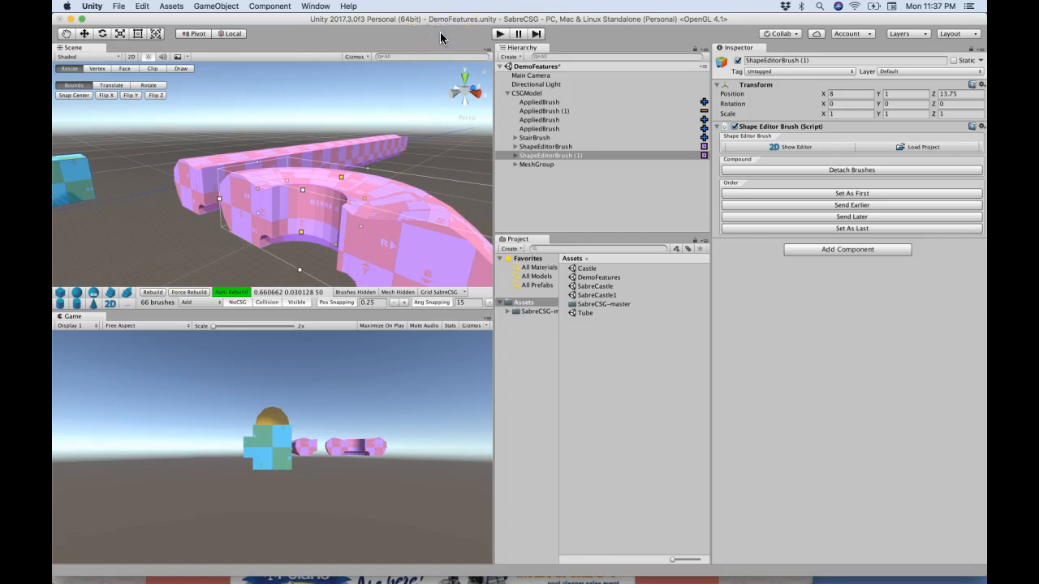
{"action": "key", "text": "super+s"}
{"action": "key", "text": "super+grave"}
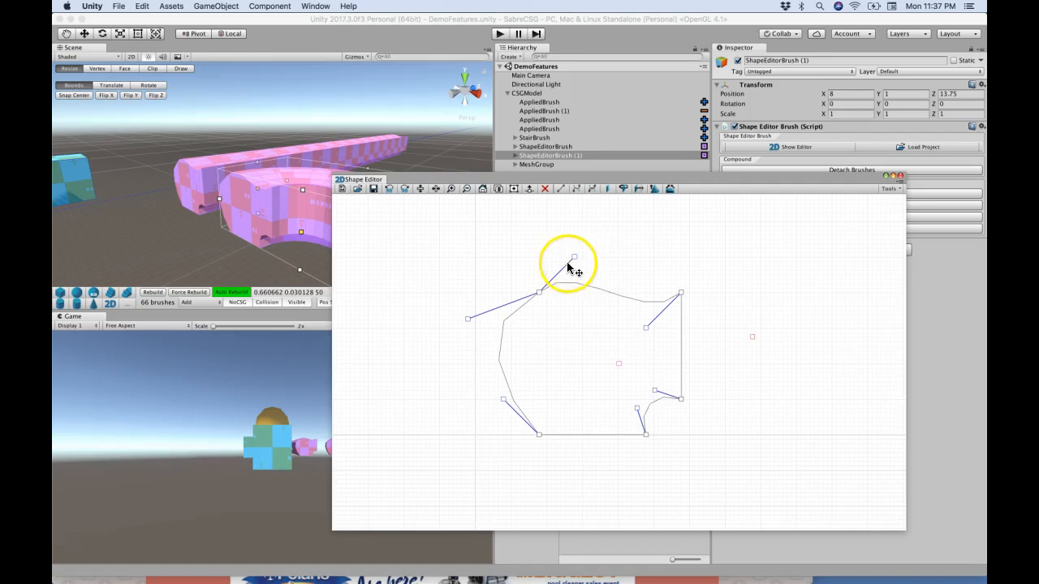
{"action": "left_click_drag", "start_coordinate": [574, 258], "coordinate": [582, 479]}
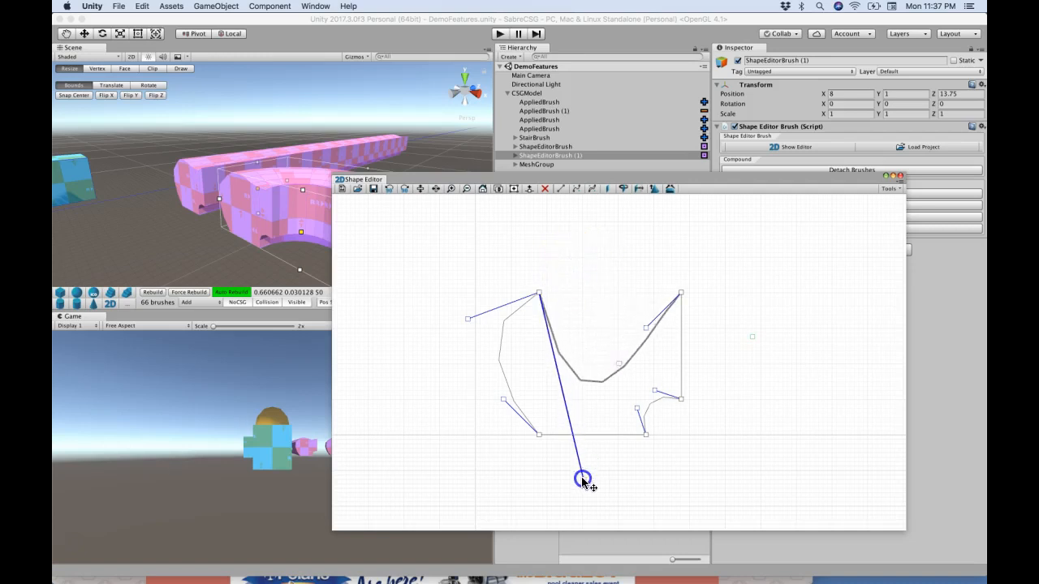
Step: Revolve the reshaped profile to rebuild the half ring with a hollowed top, and view it beside the straight extrusion
{"action": "left_click", "coordinate": [623, 188]}
{"action": "left_click", "coordinate": [619, 384]}
{"action": "left_click_drag", "start_coordinate": [286, 237], "coordinate": [368, 244], "text": "alt"}
{"action": "key", "text": "s"}
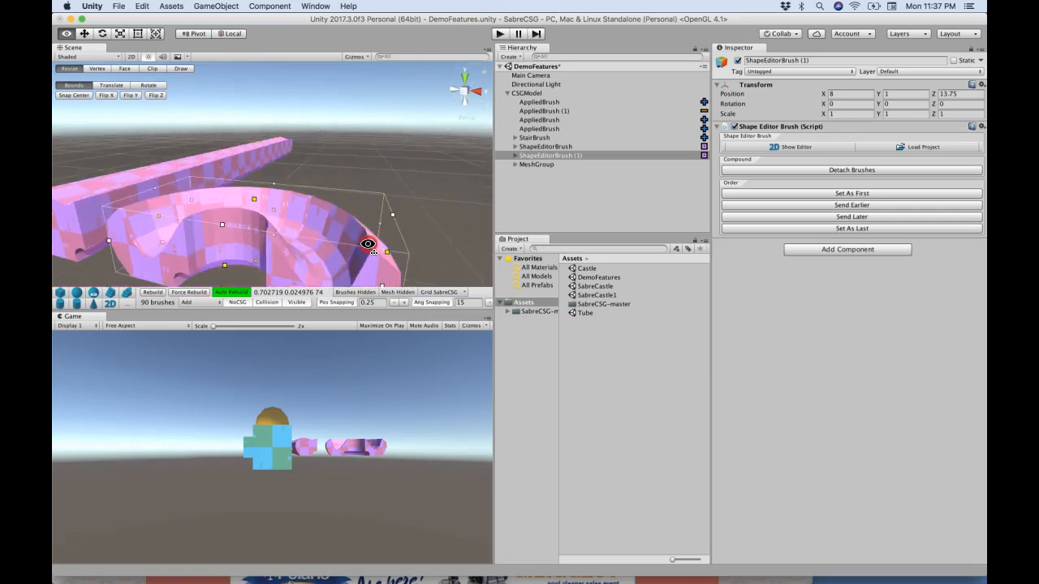
{"action": "key", "text": "a"}
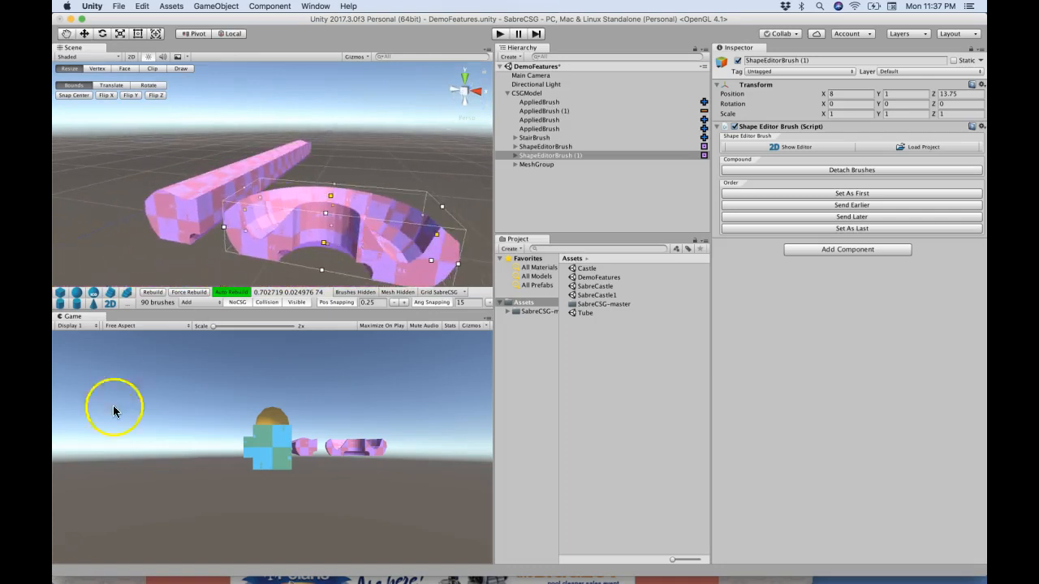